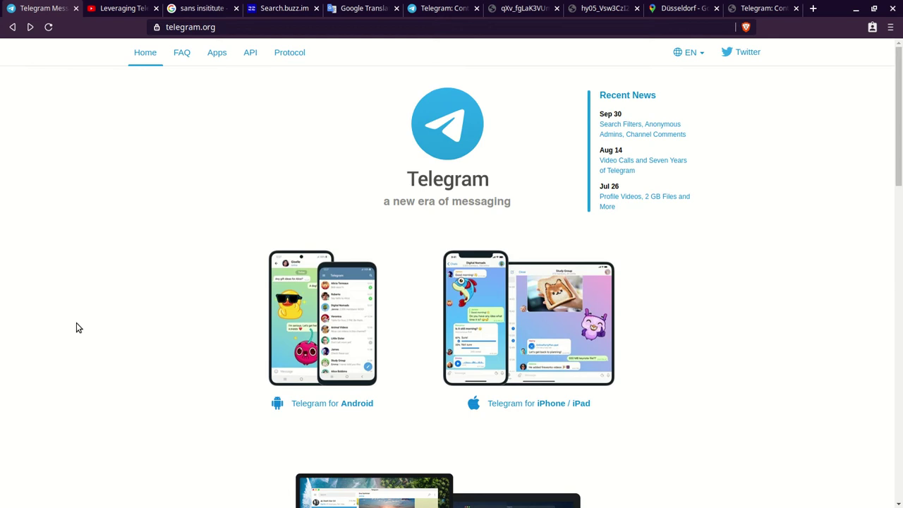
Step: Review the Buzz.im search page, the SANS talk on leveraging Telegram for OSINT, and the Google results for SANS Institute
left_click(270, 8)
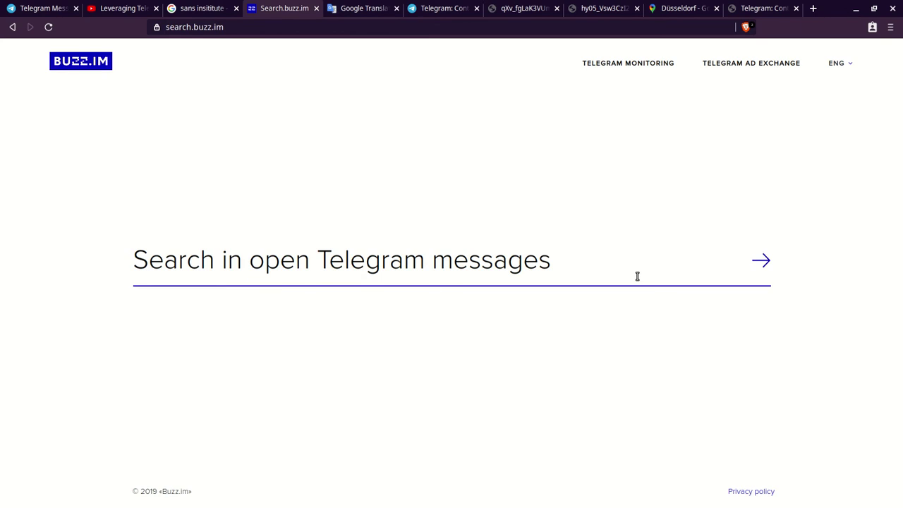
left_click(120, 8)
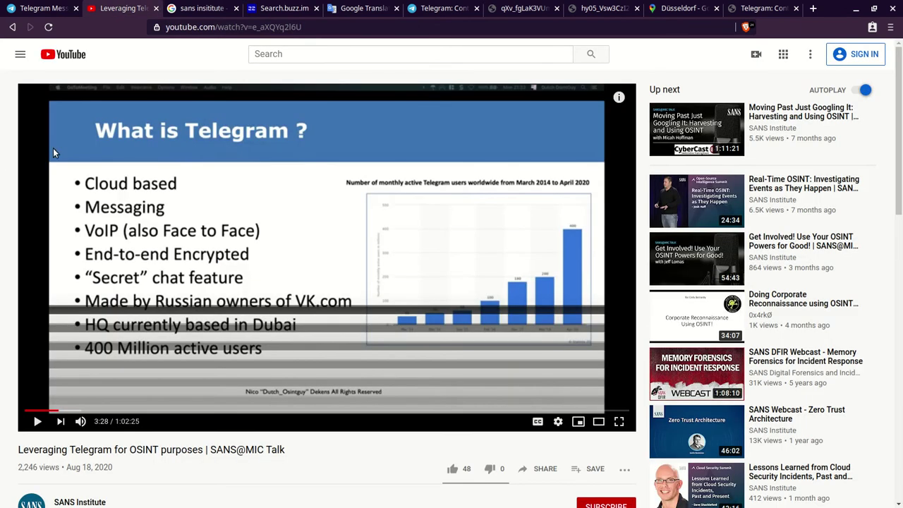
scroll(130, 317, "down", 3)
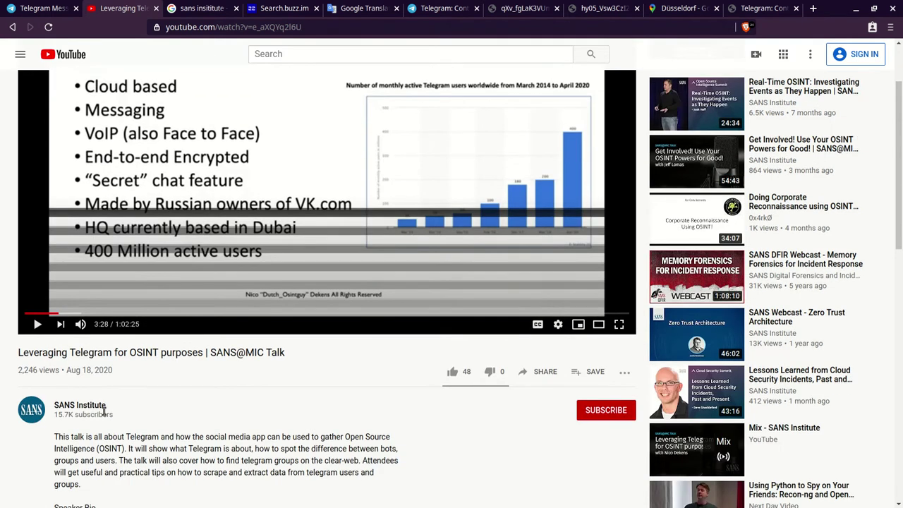
scroll(106, 414, "up", 3)
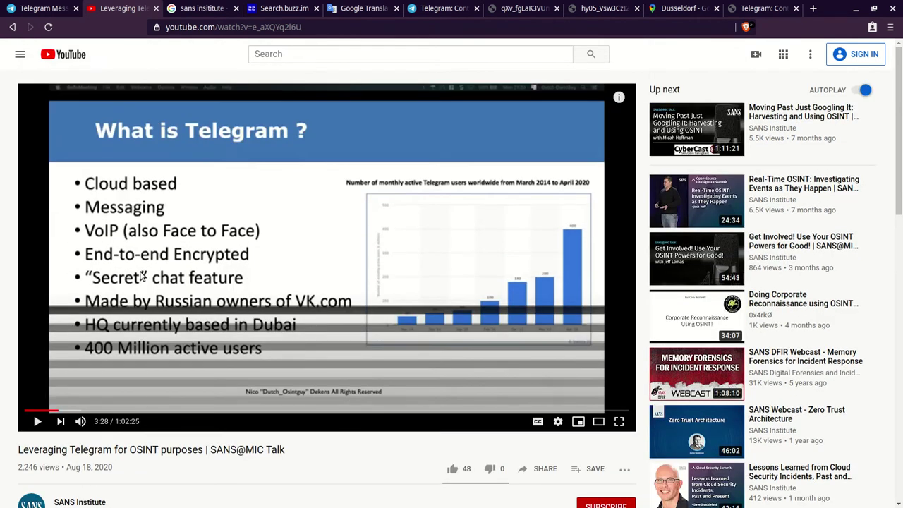
left_click(203, 8)
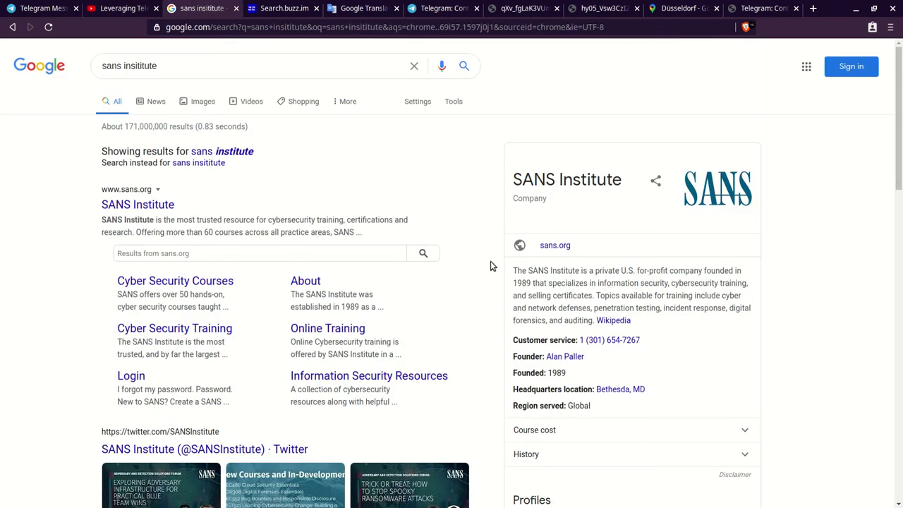
left_click(122, 7)
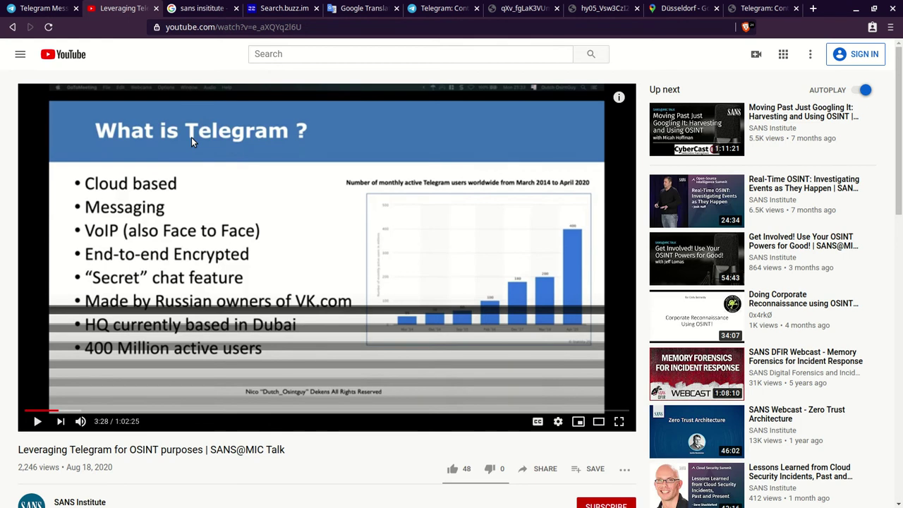
Step: Search open Telegram messages for "mdma" on Buzz.im and look through the matching messages
left_click(272, 8)
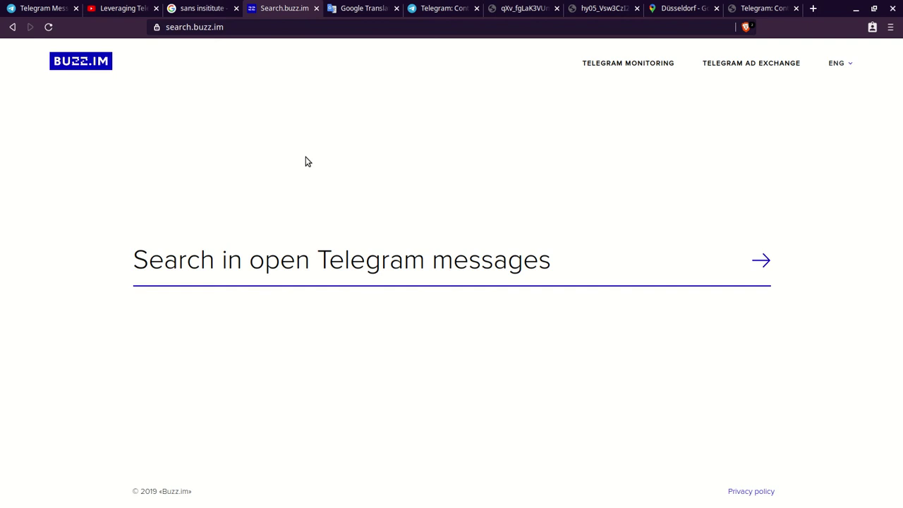
left_click(257, 260)
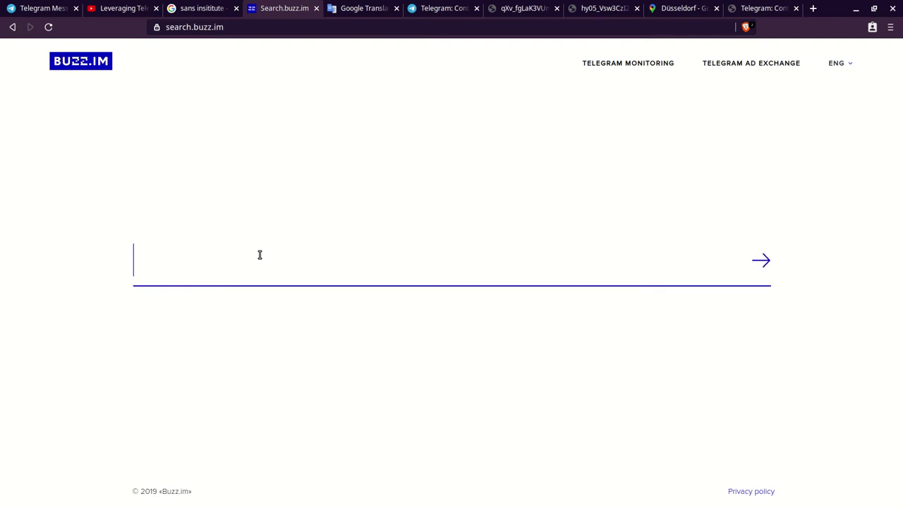
type("mdma")
key("Return")
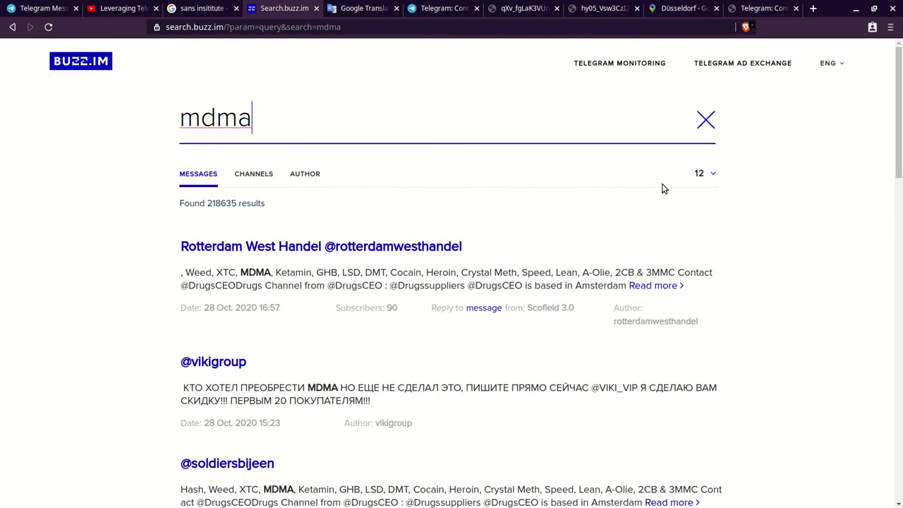
scroll(663, 188, "down", 15)
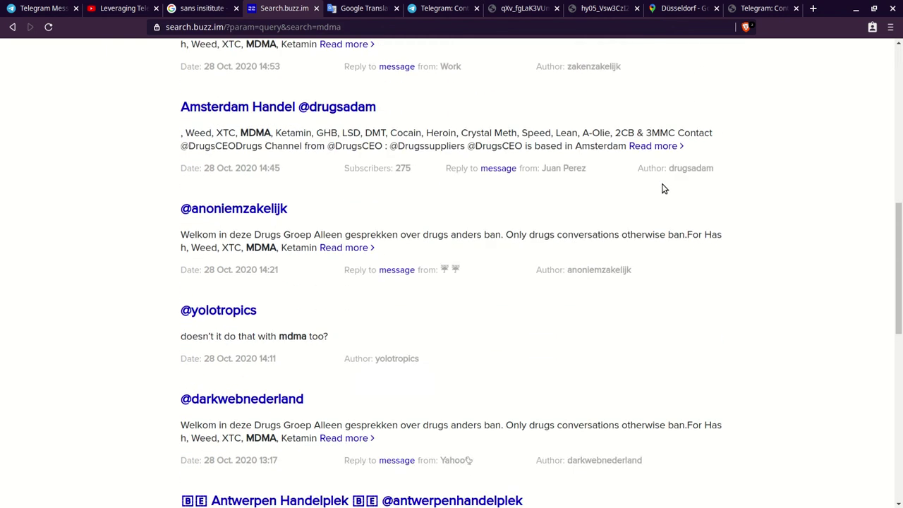
scroll(663, 189, "down", 3)
scroll(661, 187, "up", 15)
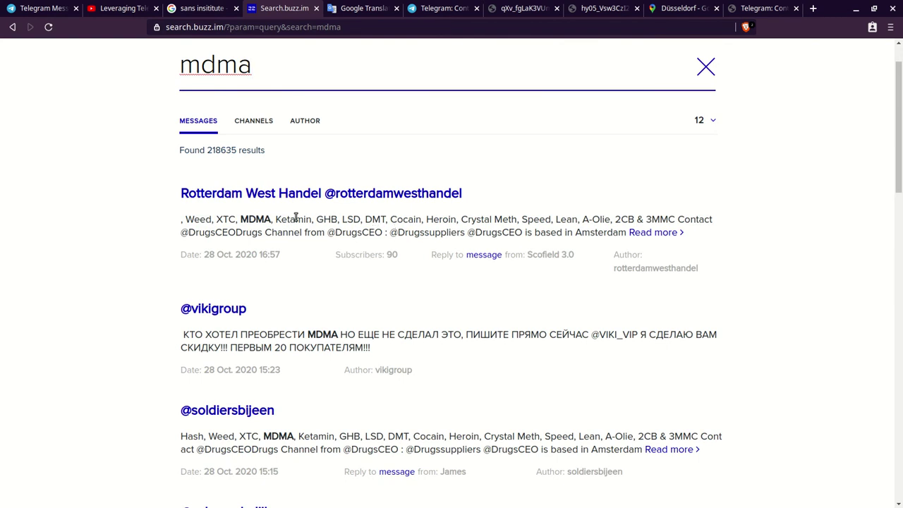
Step: Set the Buzz.im message list to show 100 results per page
left_click(698, 120)
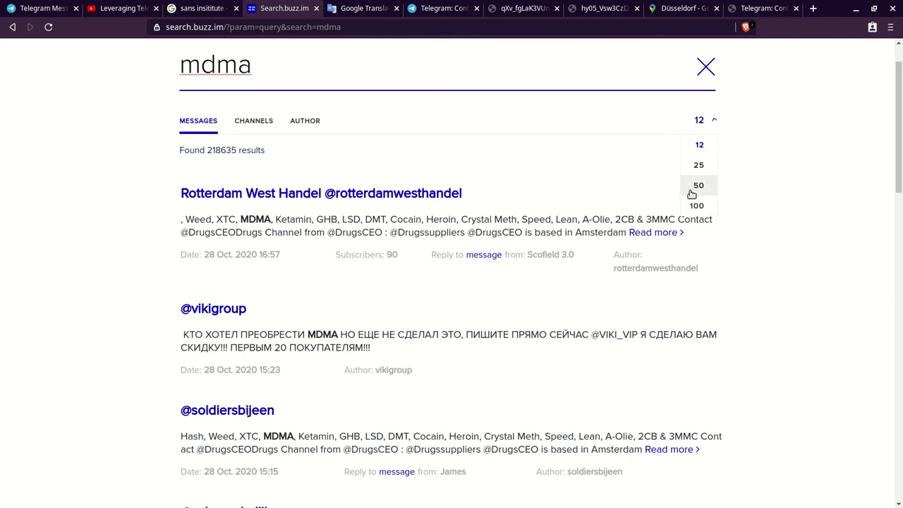
left_click(695, 203)
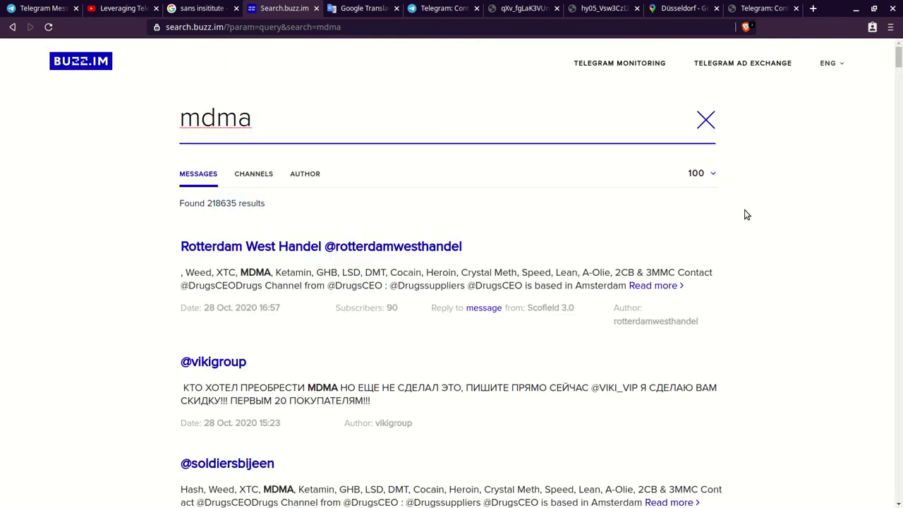
scroll(744, 209, "down", 3)
scroll(744, 210, "up", 3)
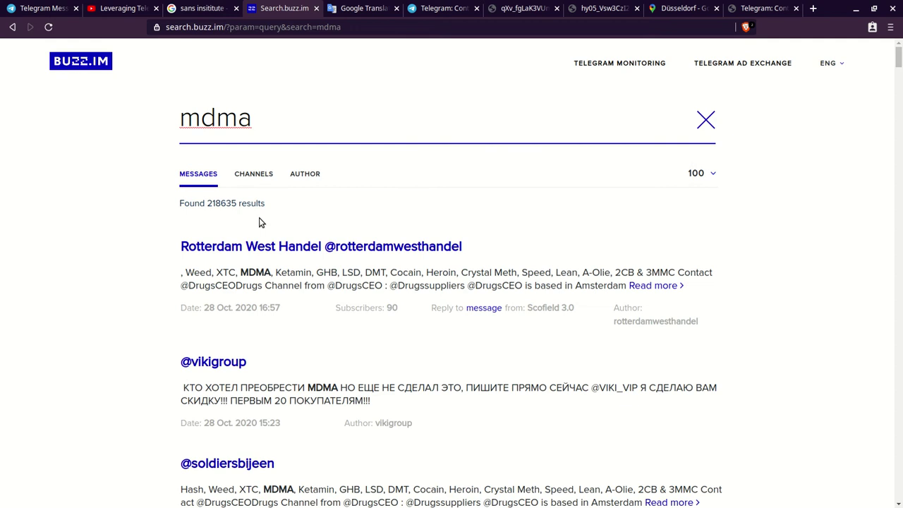
Step: Set the results per page to 12 and list the channels matching "mdma"
left_click(244, 177)
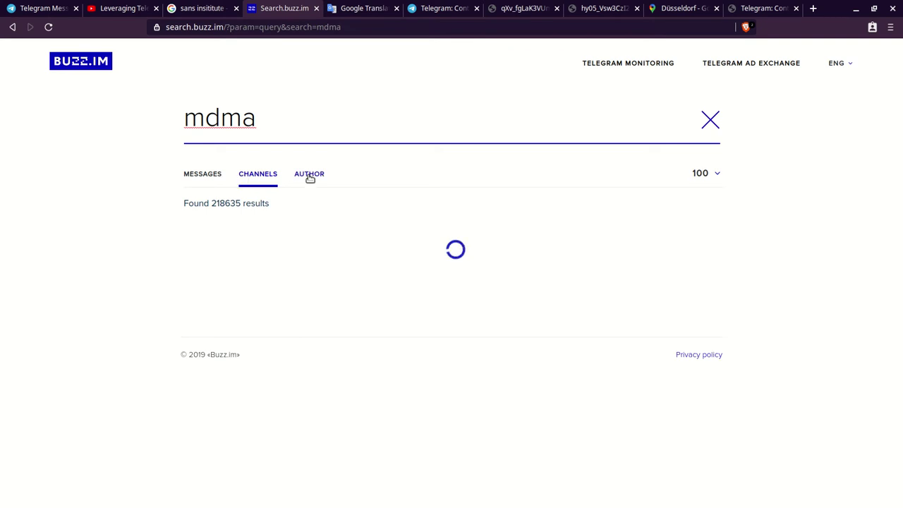
left_click(705, 177)
left_click(698, 201)
left_click(200, 185)
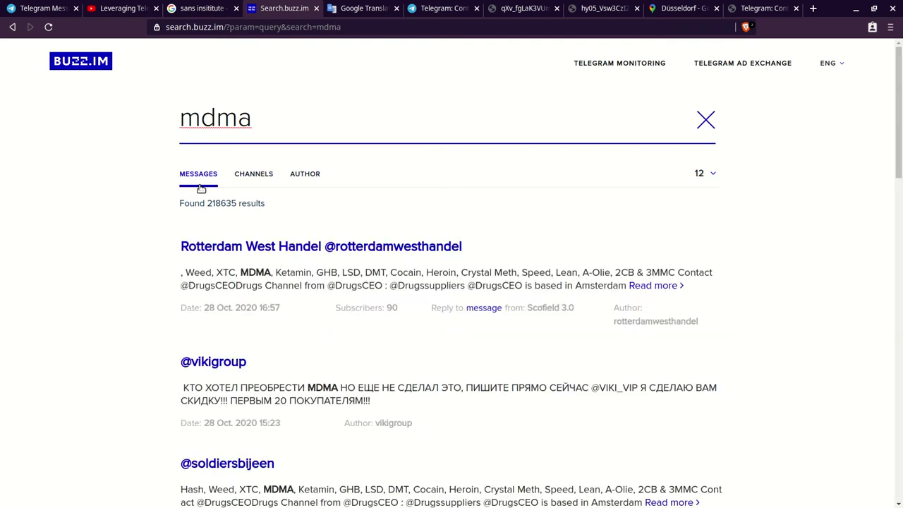
left_click(257, 185)
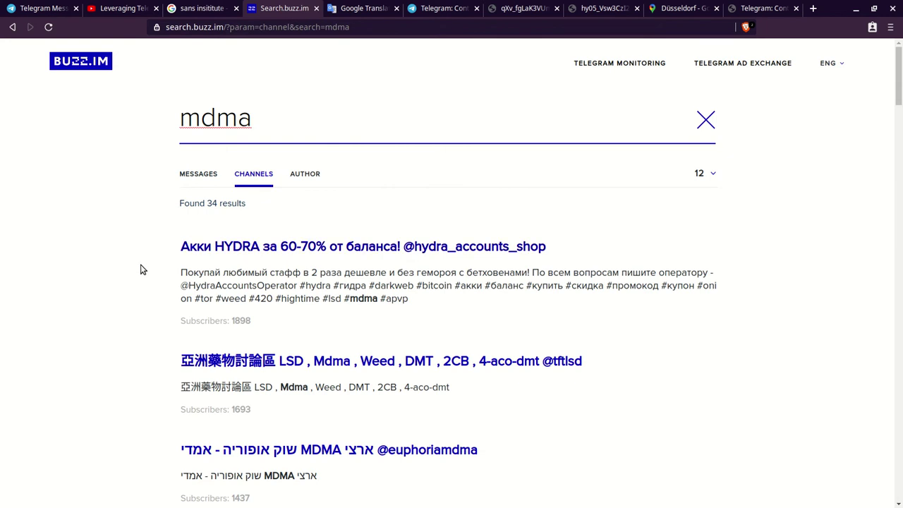
scroll(141, 269, "down", 3)
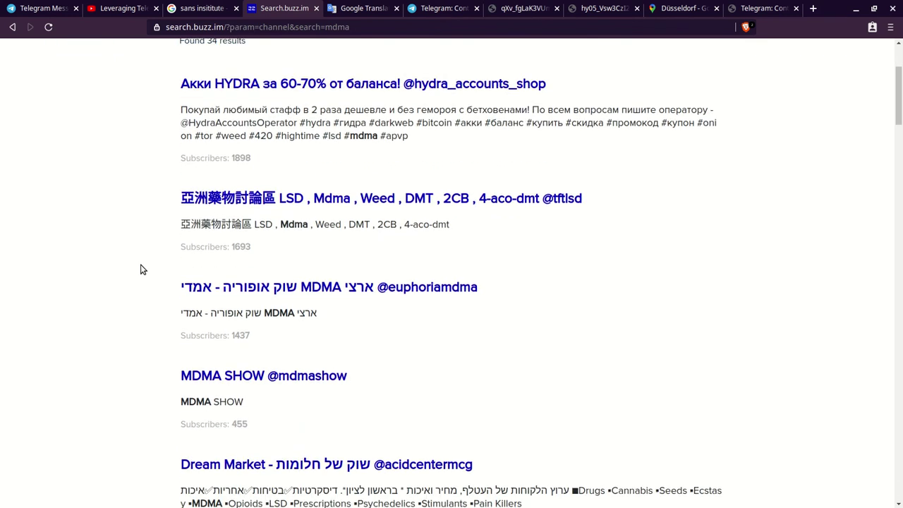
scroll(141, 269, "up", 2)
scroll(141, 269, "up", 1)
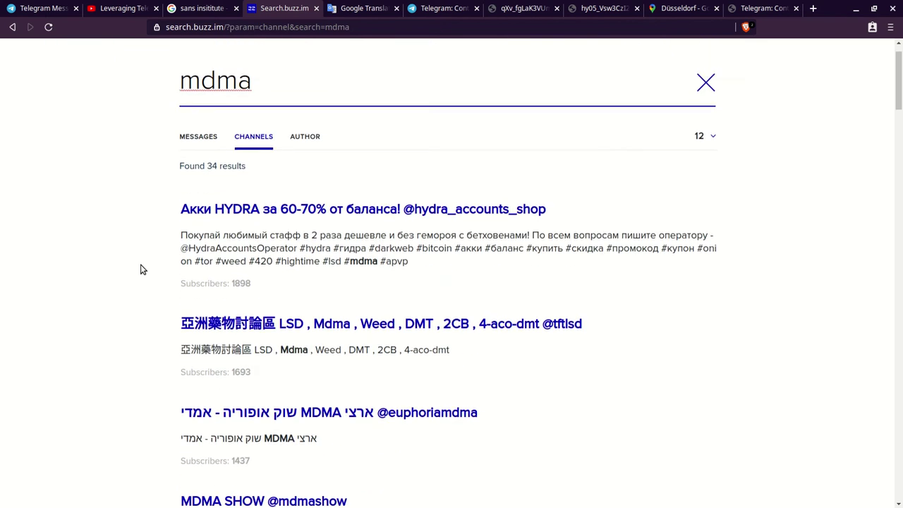
left_click_drag(175, 416, 374, 415)
key("ctrl+c")
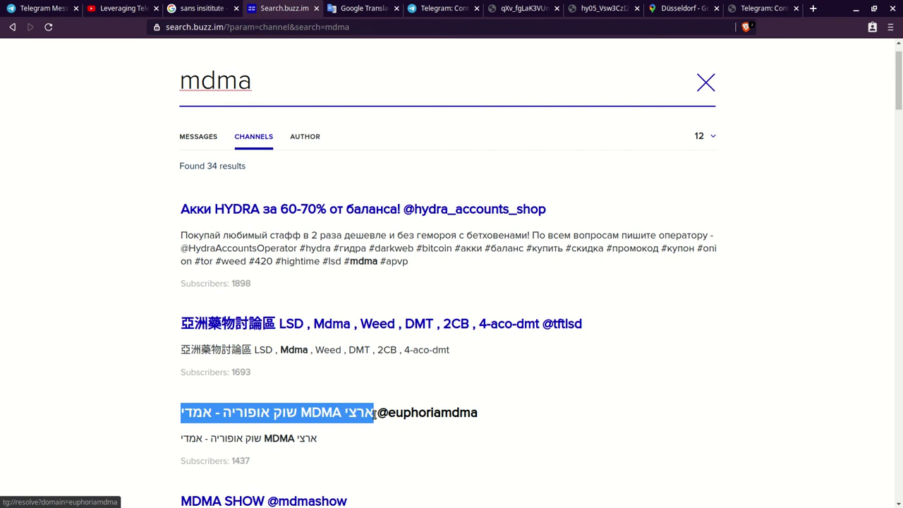
left_click(361, 9)
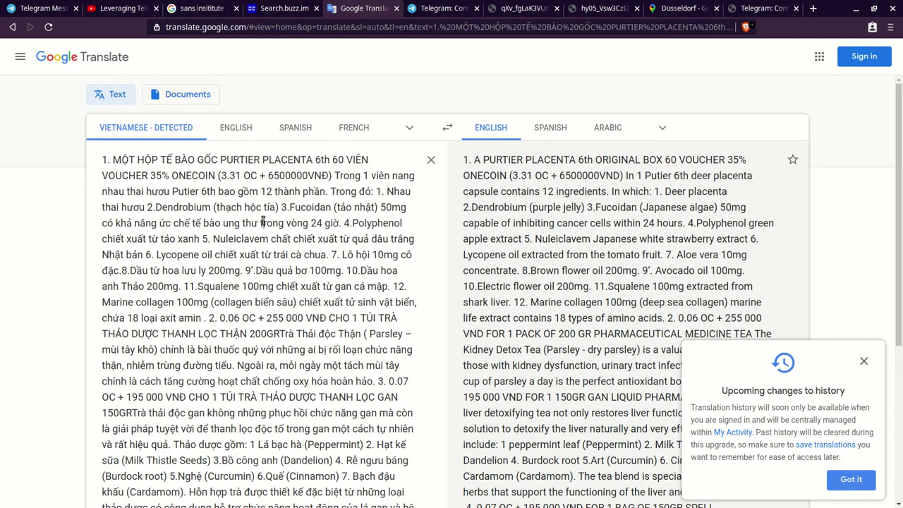
key("ctrl+a")
type("שוק אופוריה - אמדי MDMA ארצי")
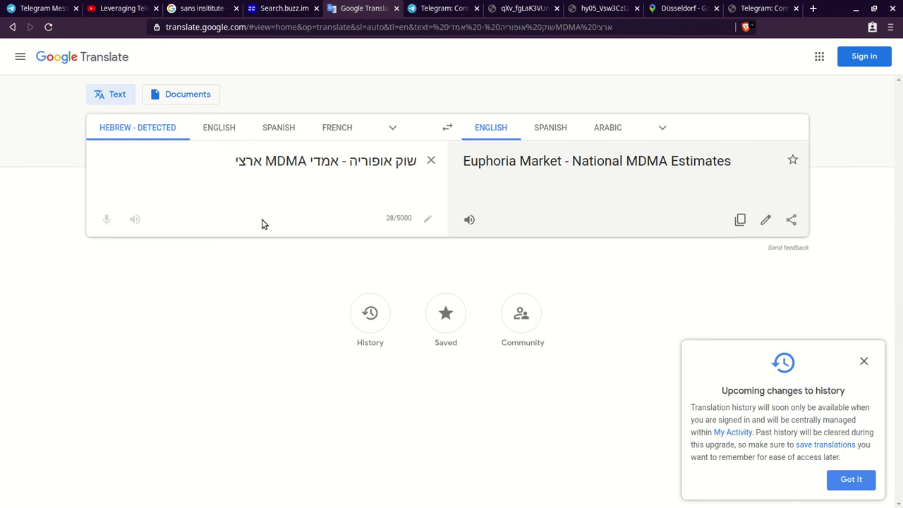
Step: Return to the Buzz.im message results and select the username "soldiersbijeen" without its @ sign
left_click(282, 8)
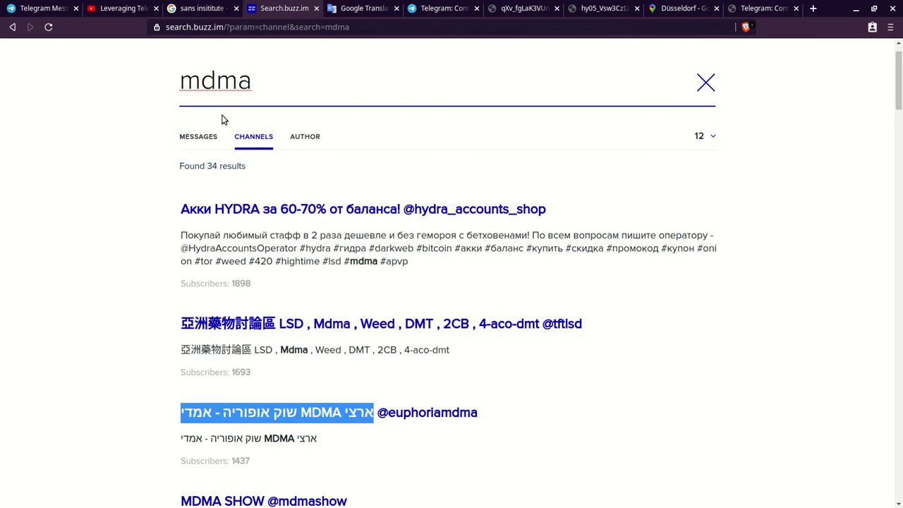
left_click(209, 133)
scroll(92, 275, "down", 5)
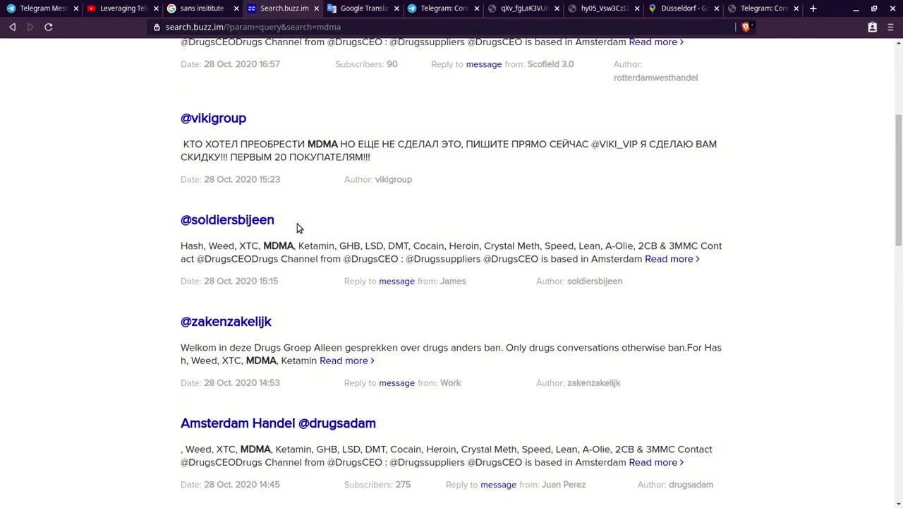
left_click_drag(299, 225, 192, 226)
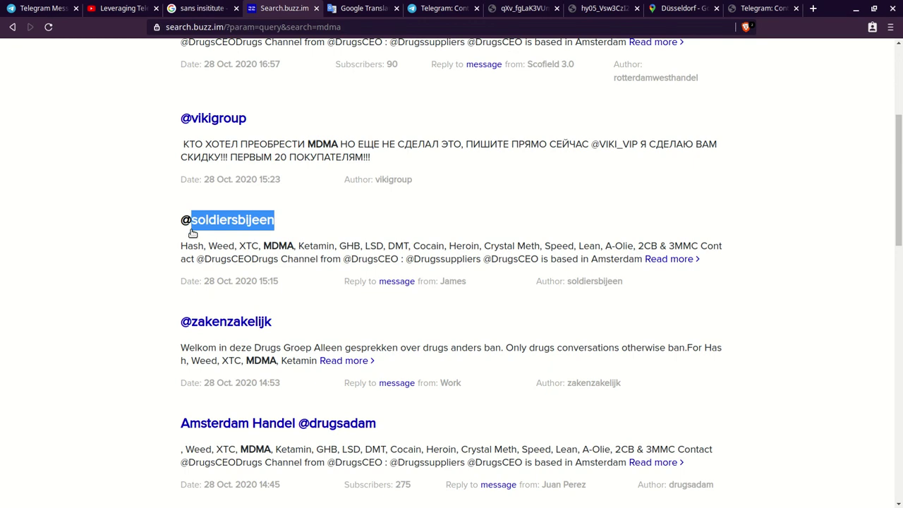
scroll(310, 318, "up", 4)
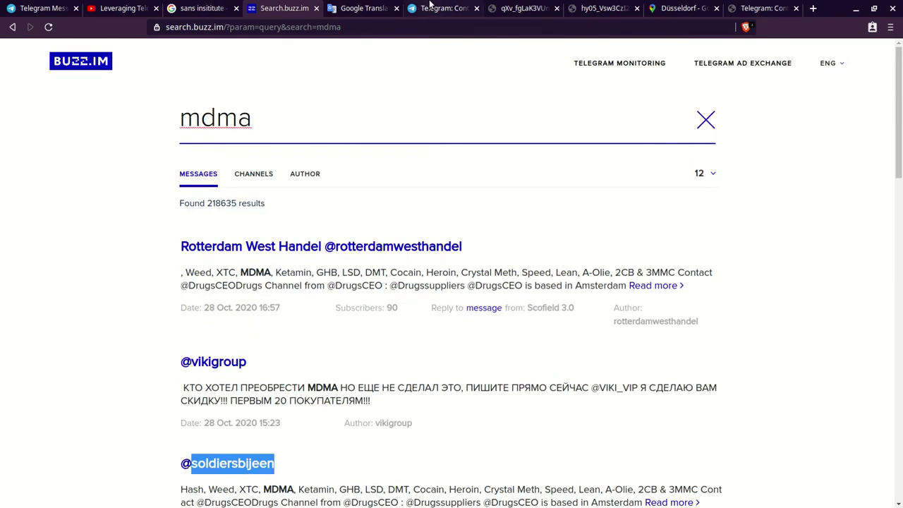
left_click(437, 8)
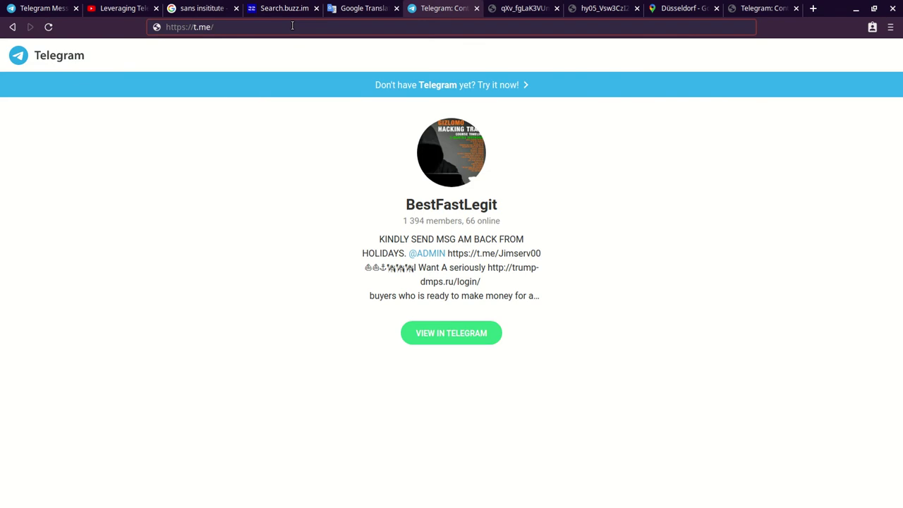
key("ctrl+v")
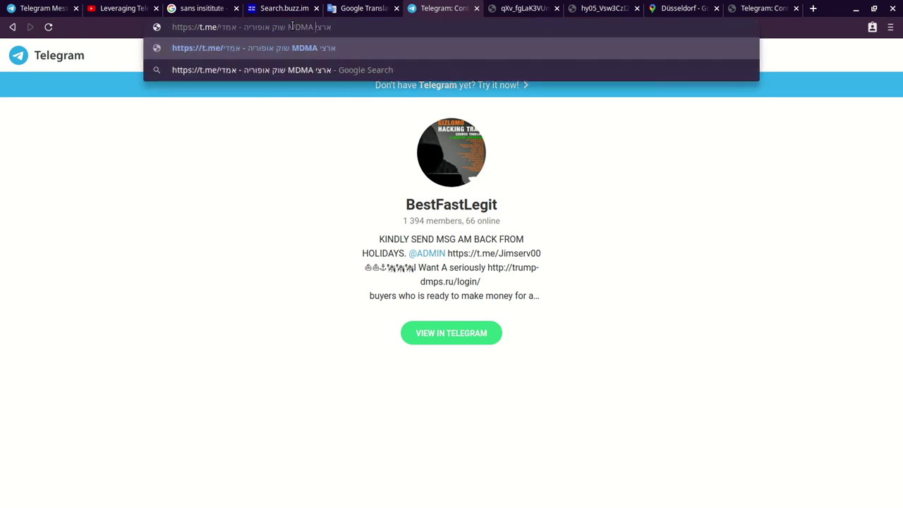
key("ctrl+z")
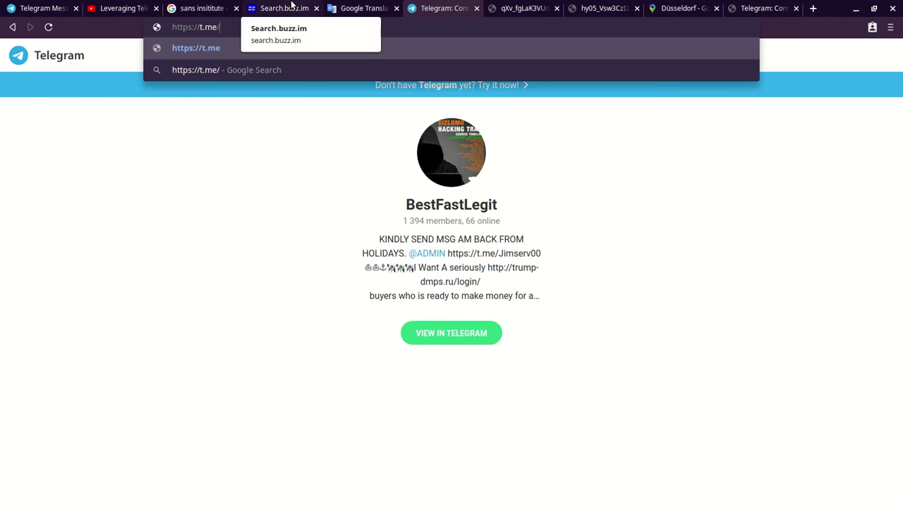
left_click(292, 7)
key("ctrl+c")
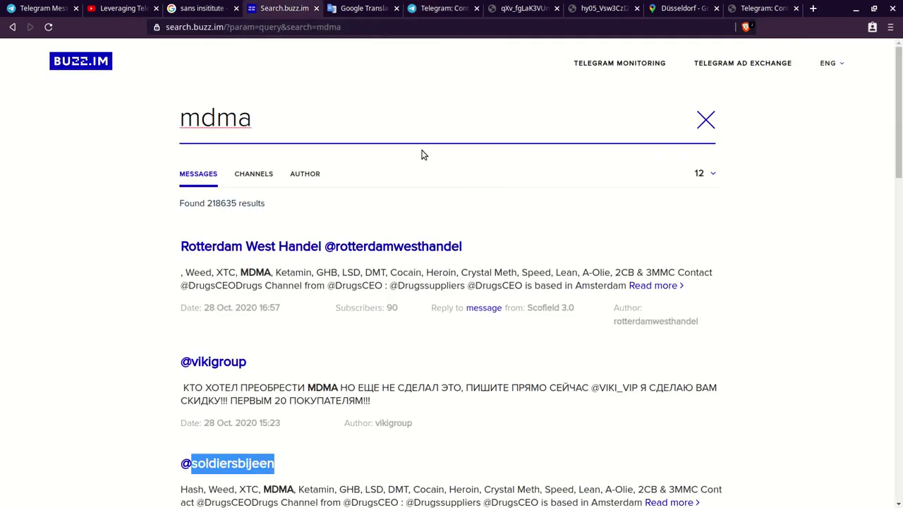
left_click(438, 8)
key("ctrl+v")
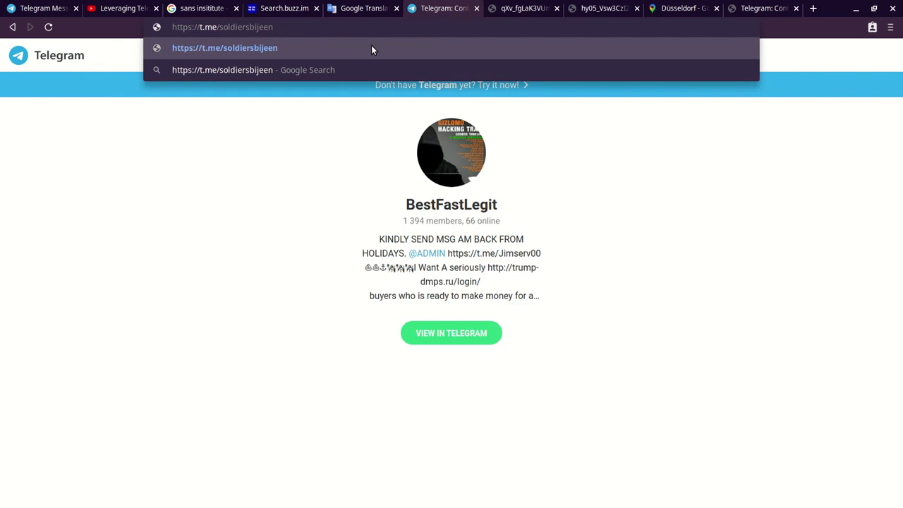
left_click(371, 47)
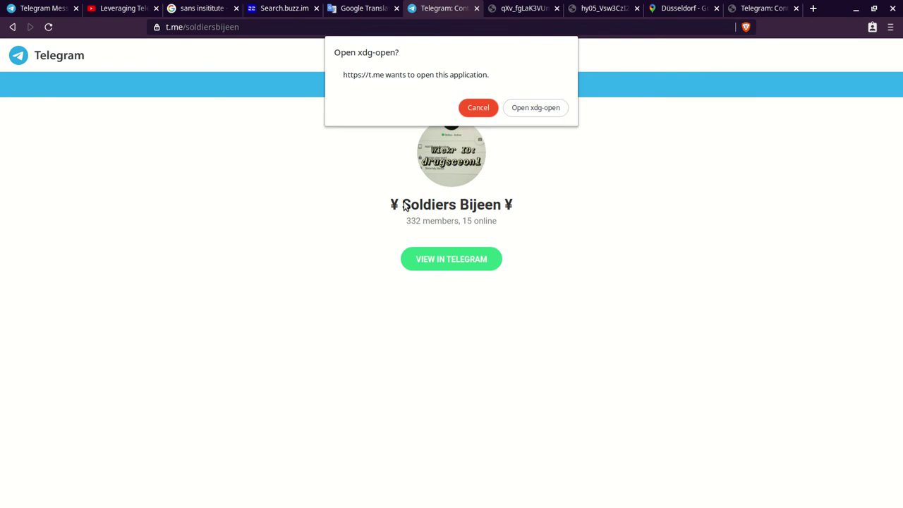
left_click(478, 108)
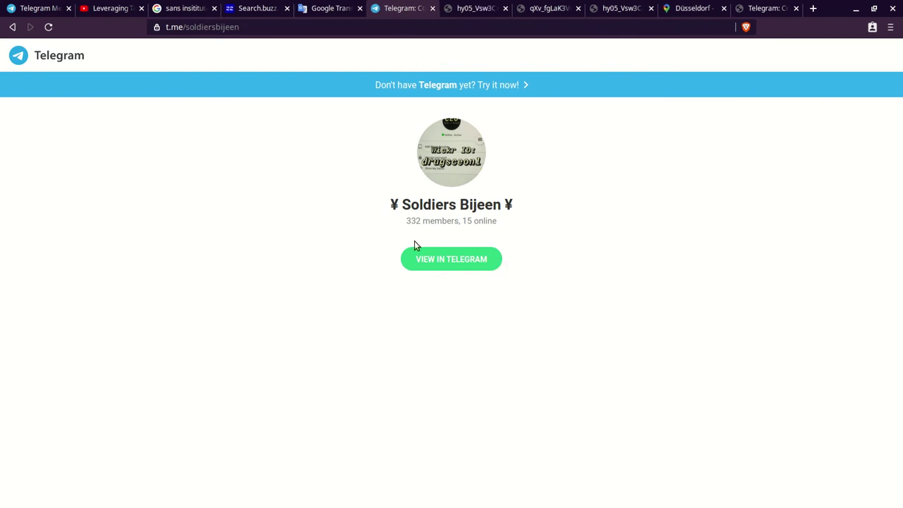
Step: Examine the Soldiers Bijeen group's member figures and its profile picture opened as a separate image
left_click_drag(401, 222, 498, 224)
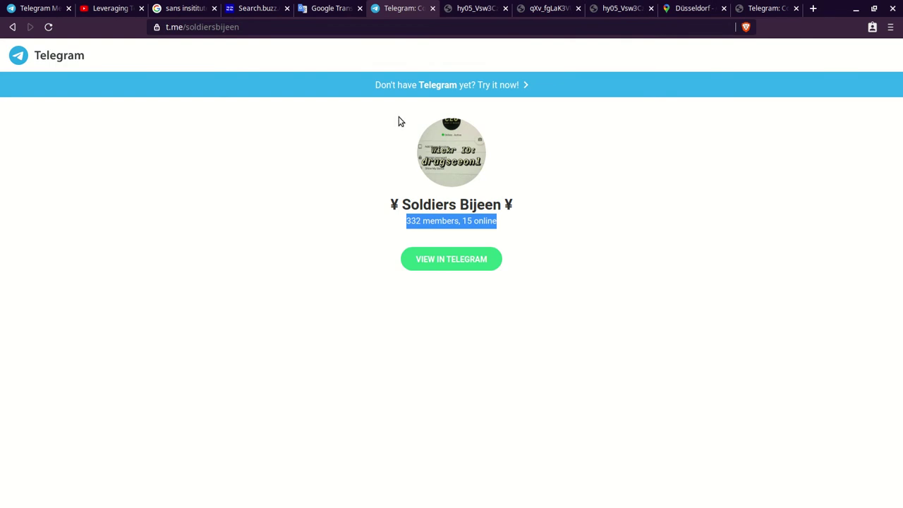
left_click(472, 8)
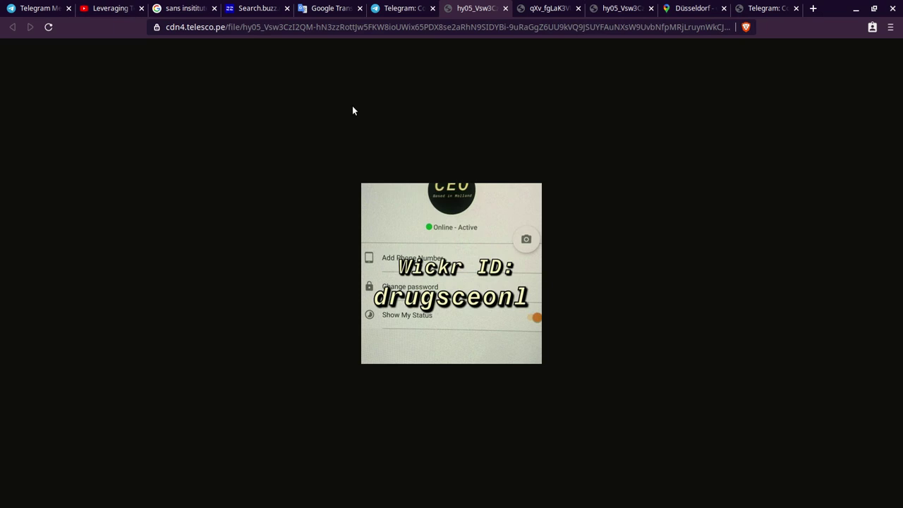
left_click(395, 10)
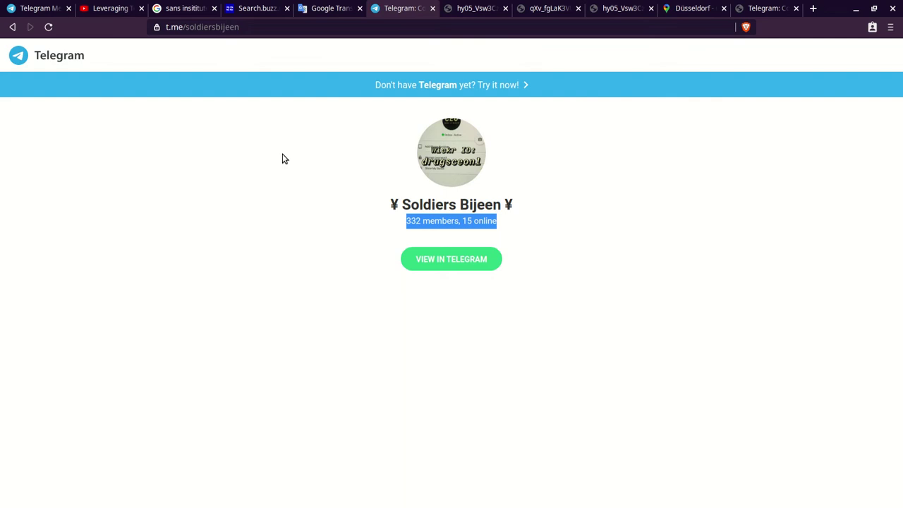
left_click(254, 7)
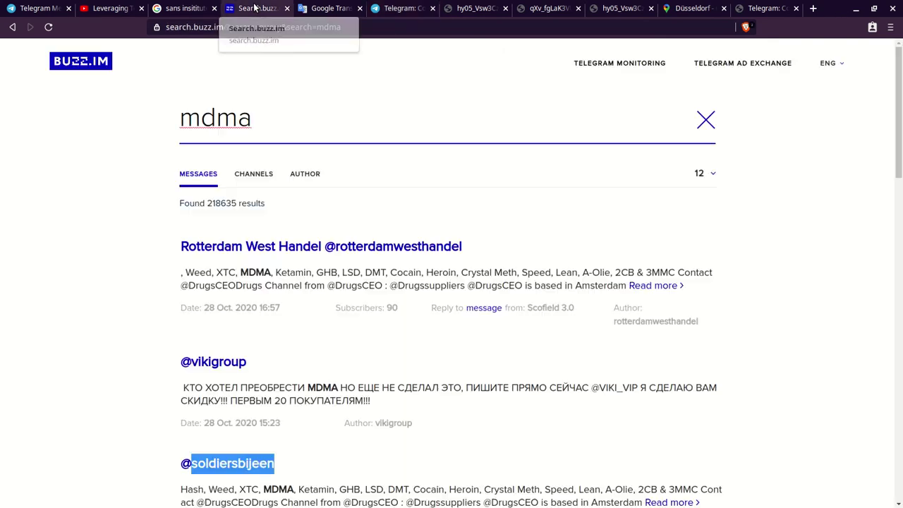
scroll(273, 139, "down", 3)
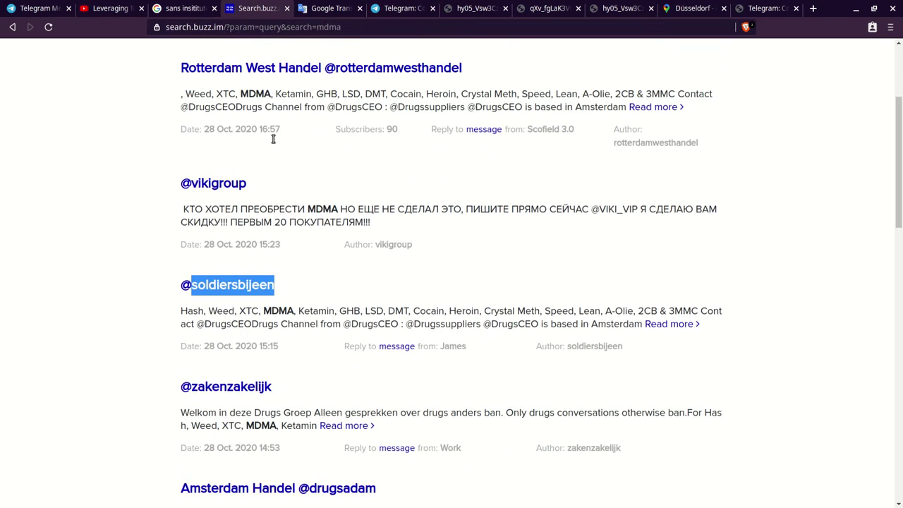
scroll(273, 139, "down", 1)
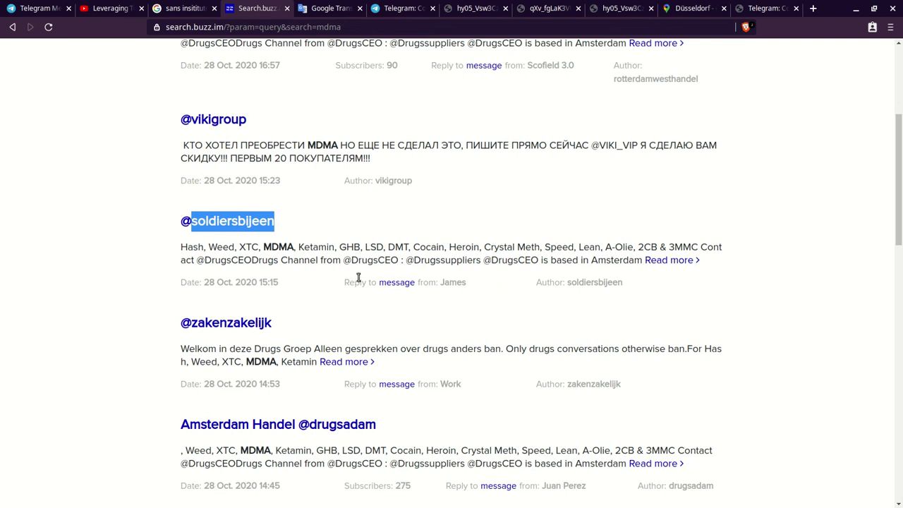
left_click_drag(351, 260, 400, 260)
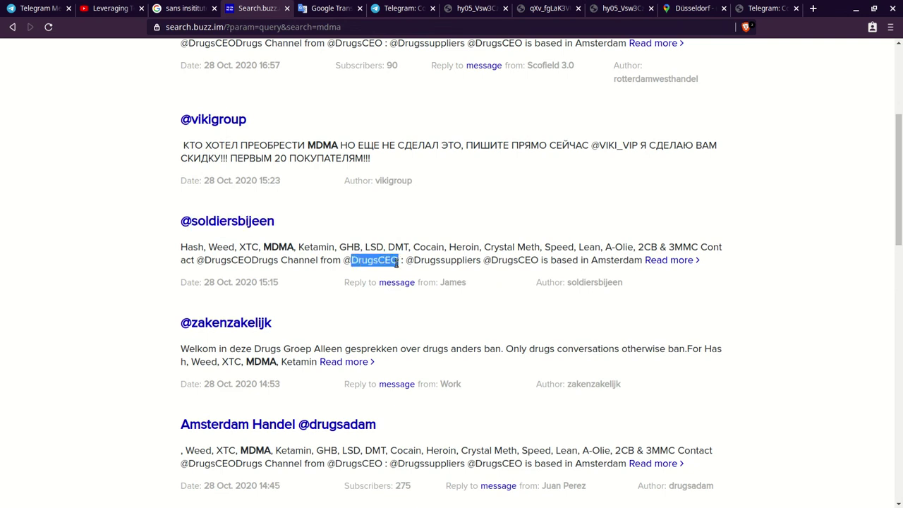
left_click(655, 260)
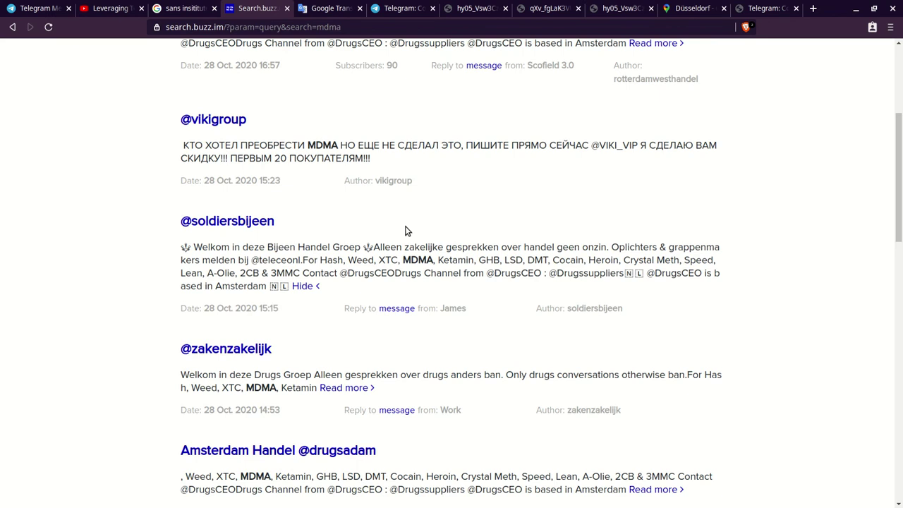
Step: Search Buzz.im messages for "wickr", look through the results and open the second results page
scroll(406, 230, "up", 4)
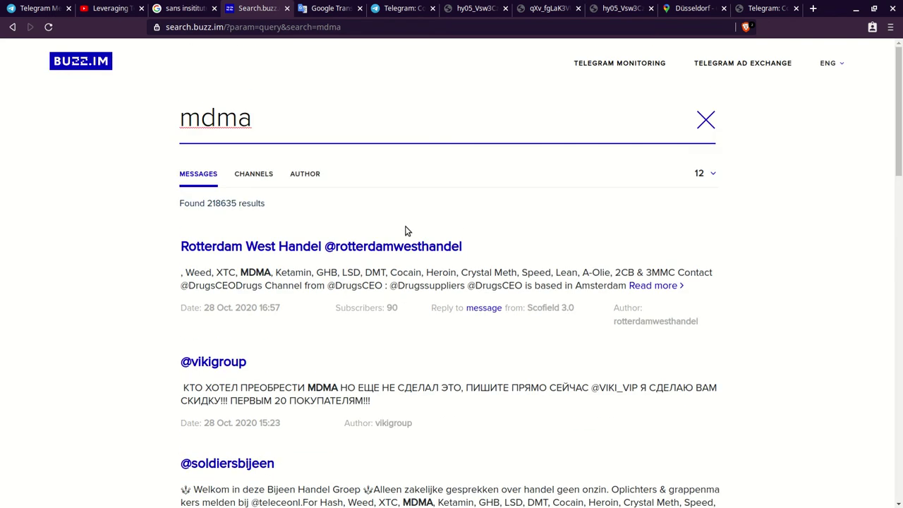
double_click(307, 121)
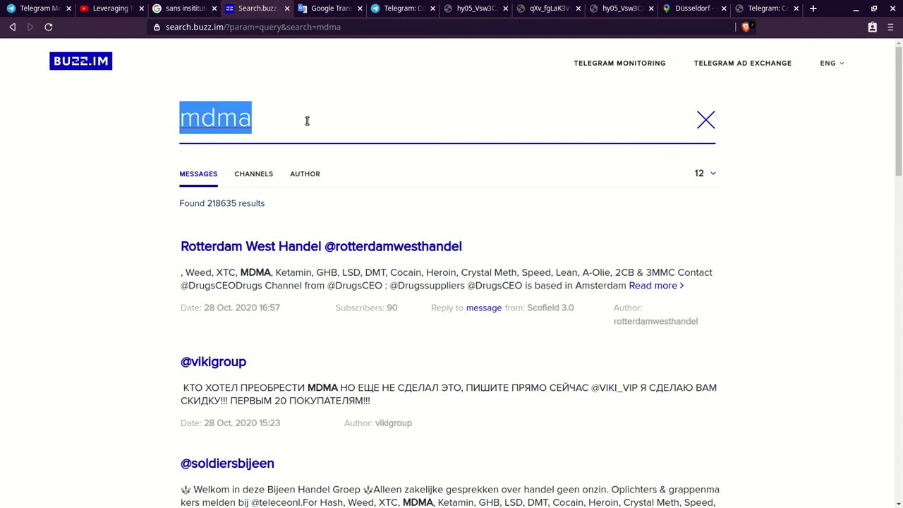
type("wickr")
key("Return")
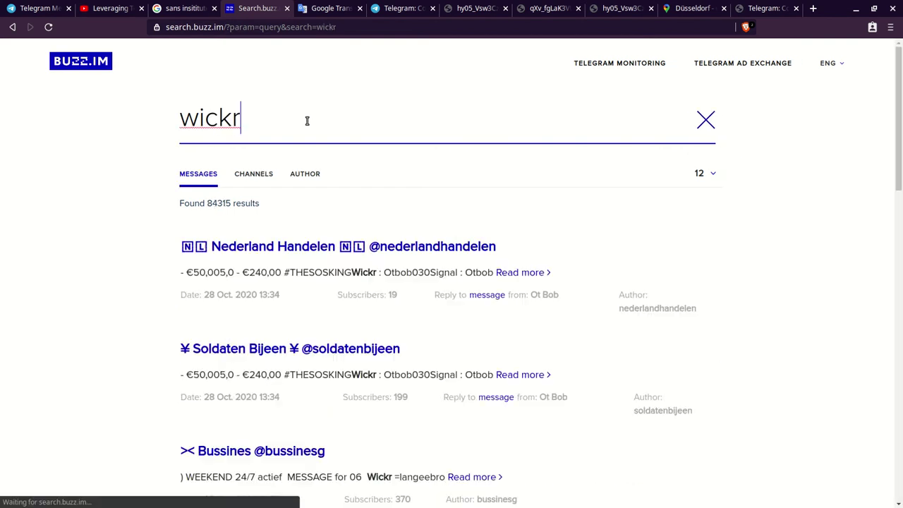
scroll(375, 190, "down", 4)
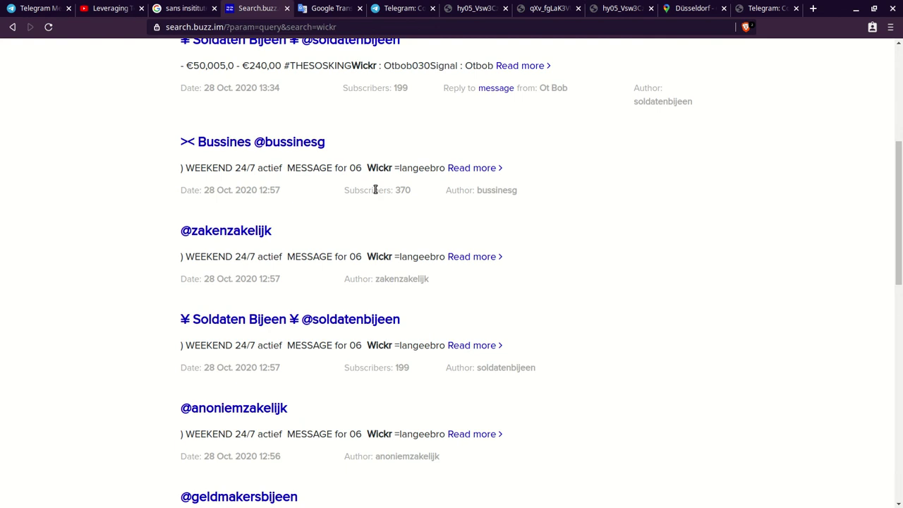
scroll(374, 189, "down", 7)
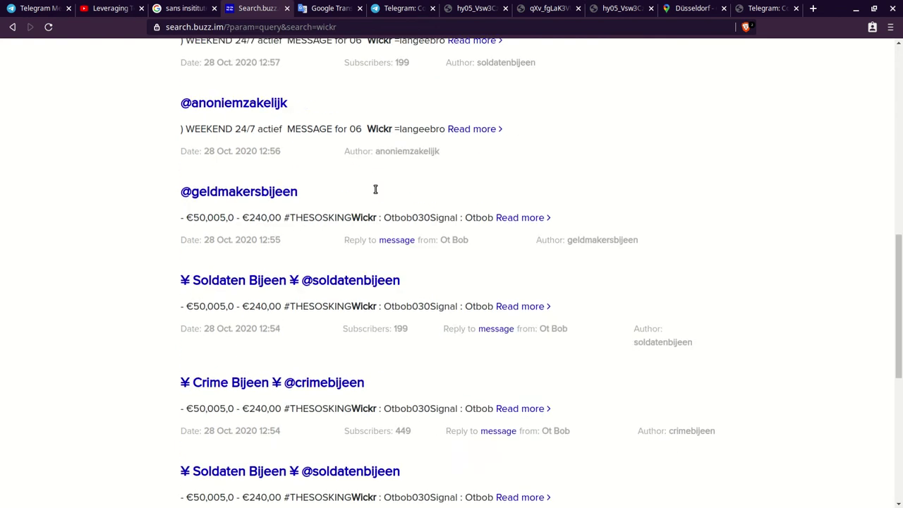
scroll(375, 192, "down", 3)
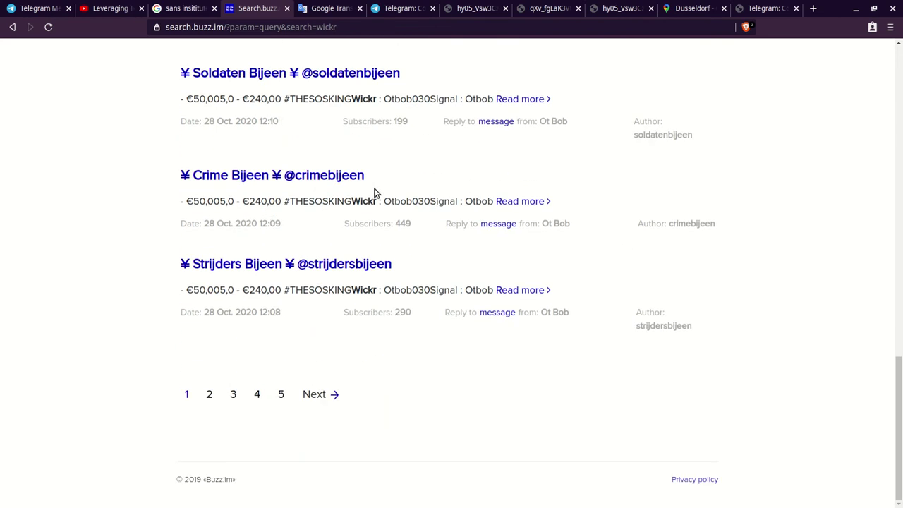
left_click(209, 394)
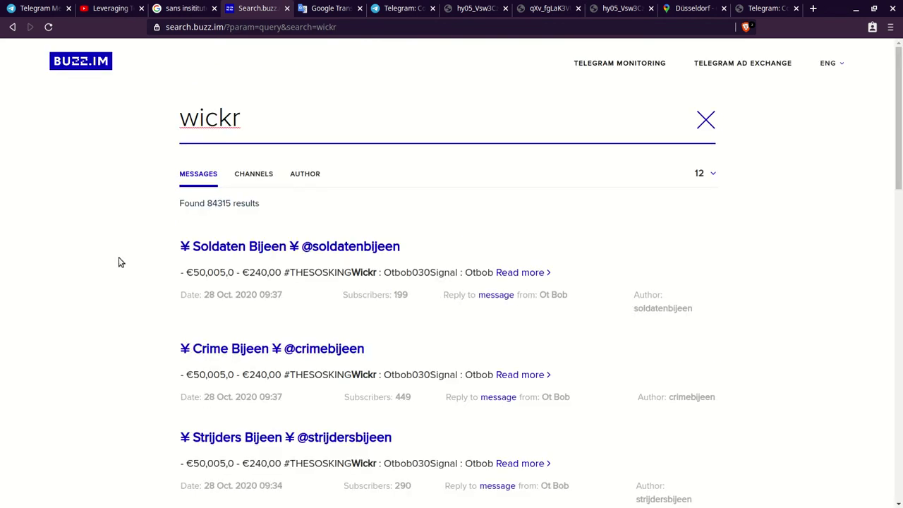
double_click(246, 122)
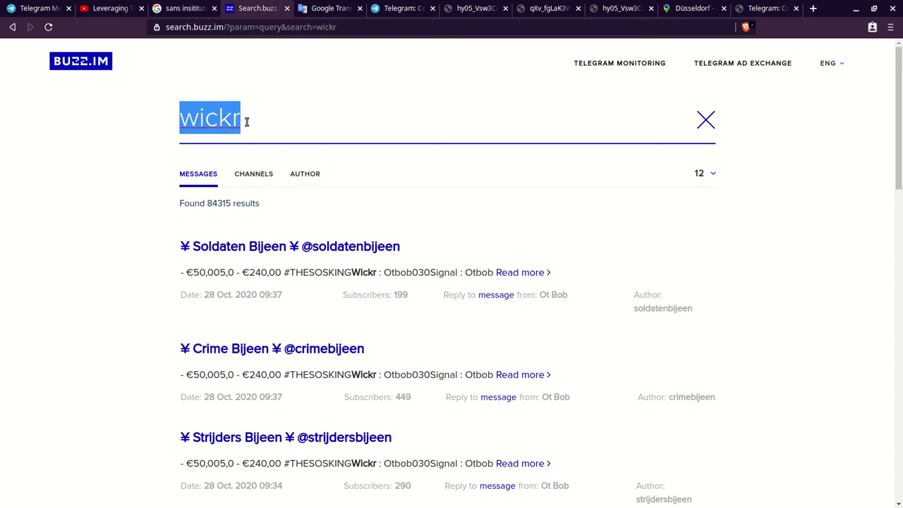
type("percocet")
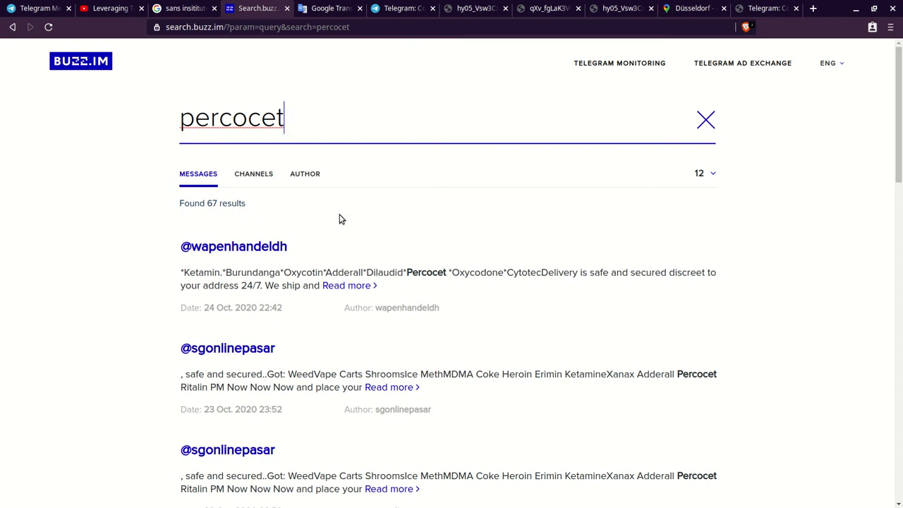
left_click_drag(303, 246, 211, 268)
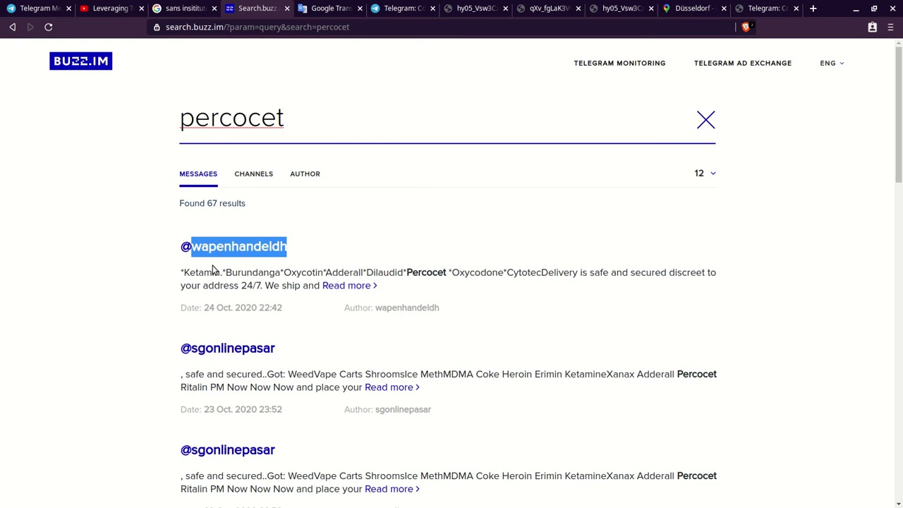
scroll(213, 269, "down", 5)
scroll(213, 269, "up", 5)
left_click(422, 5)
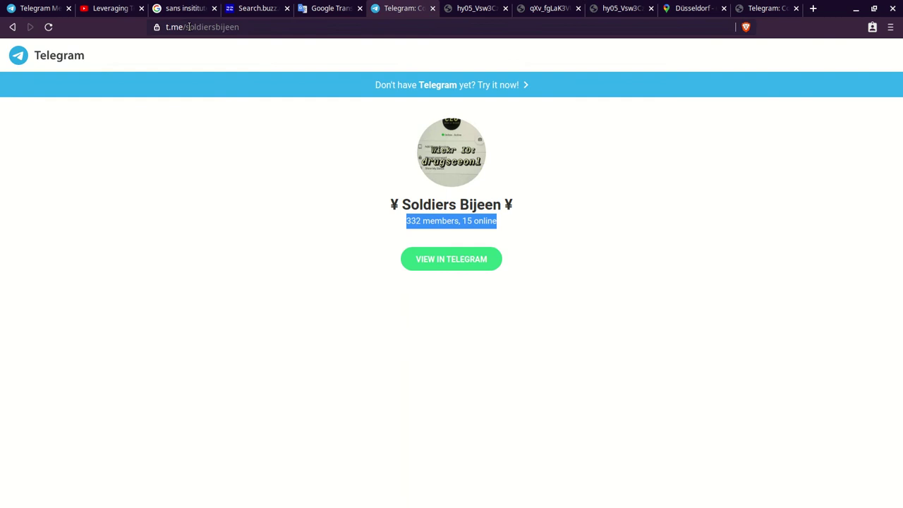
left_click_drag(189, 27, 264, 28)
key("BackSpace")
key("BackSpace")
type("wapenhandeldh")
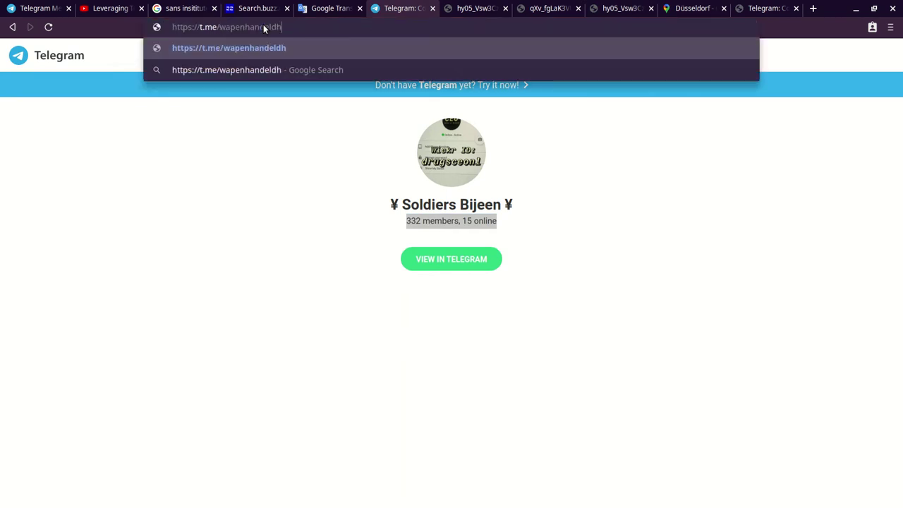
key("Return")
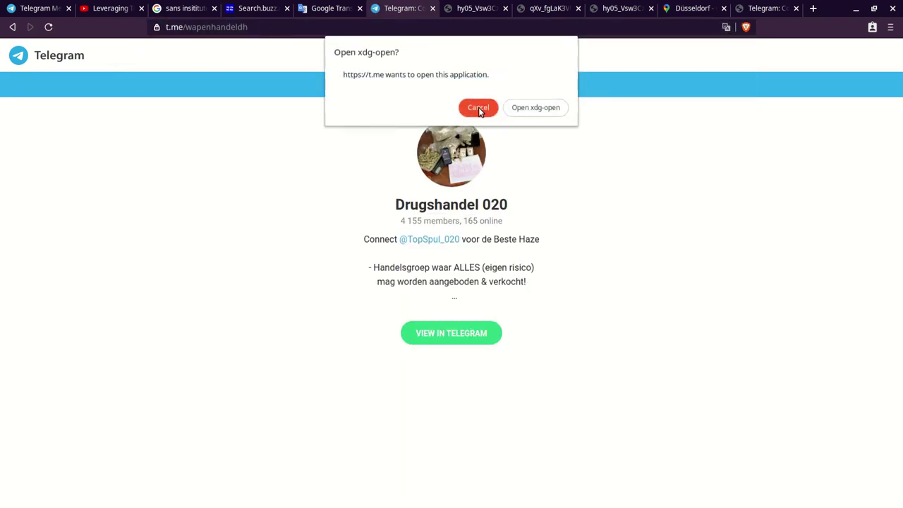
left_click(478, 107)
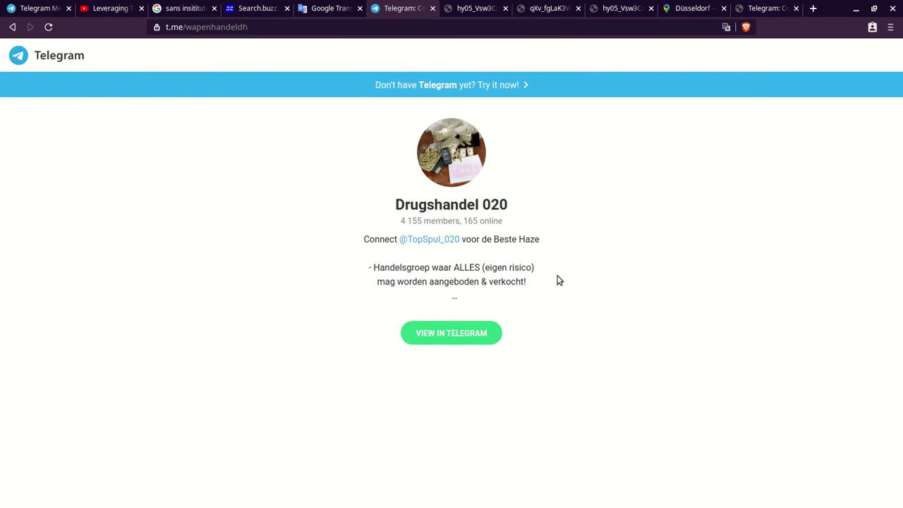
Step: Copy the Dutch "Handelsgroep" sentence from the Drugshandel 020 description and translate it into English in Google Translate
left_click_drag(560, 280, 371, 264)
key("ctrl+c")
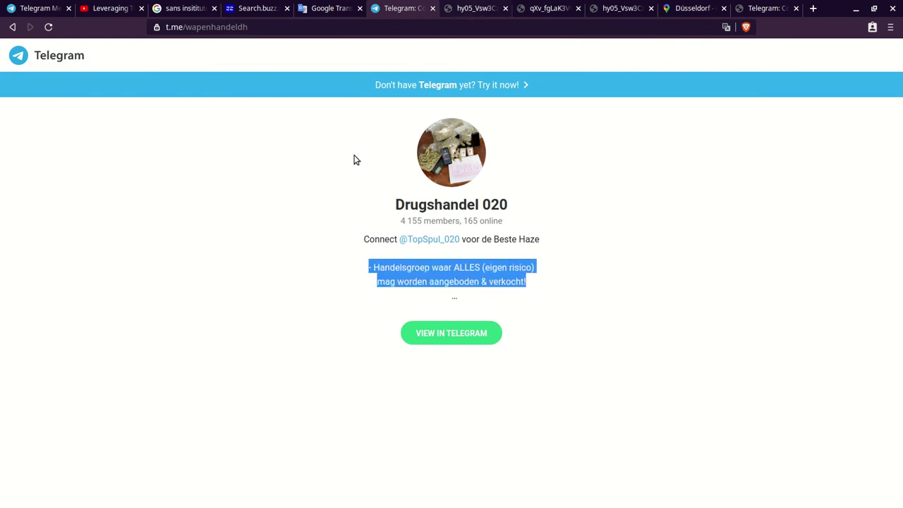
left_click(317, 7)
key("ctrl+a")
key("ctrl+v")
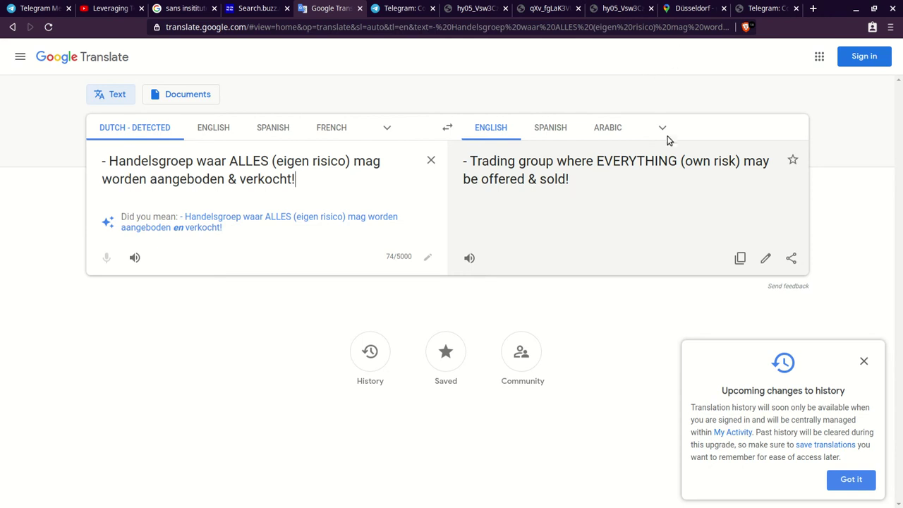
Step: Switch to Google Maps and examine where the Netherlands lies relative to England, Belgium and Germany
left_click(689, 8)
scroll(641, 232, "up", 5)
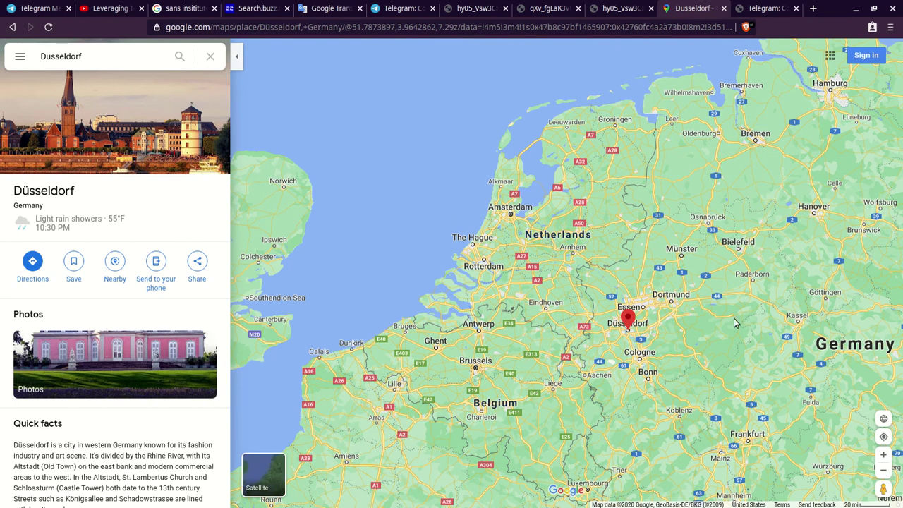
left_click_drag(382, 278, 624, 186)
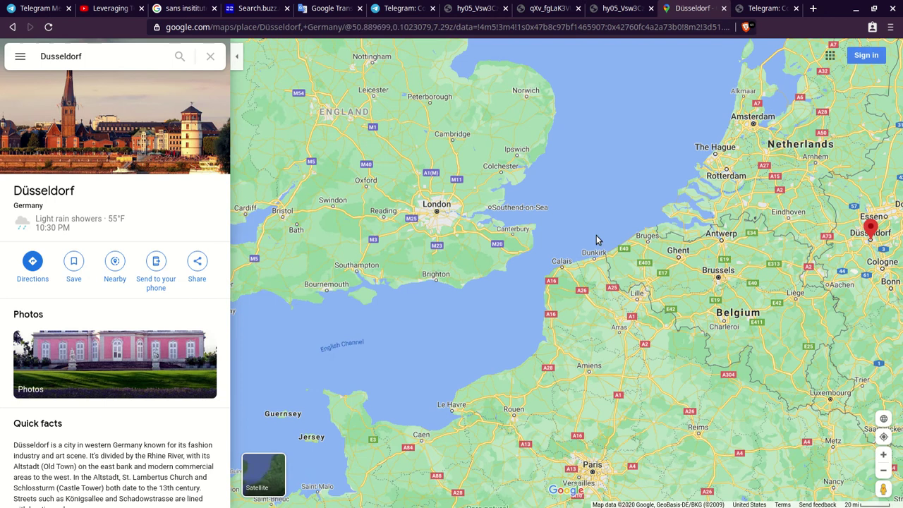
left_click_drag(487, 176, 378, 217)
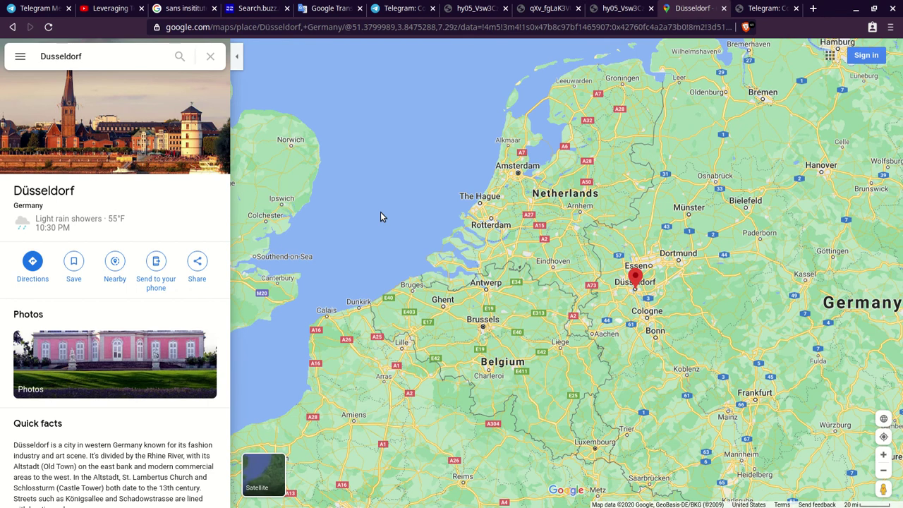
Step: Return to Buzz.im and search its messages for "dutch mdma"
left_click(255, 8)
double_click(243, 122)
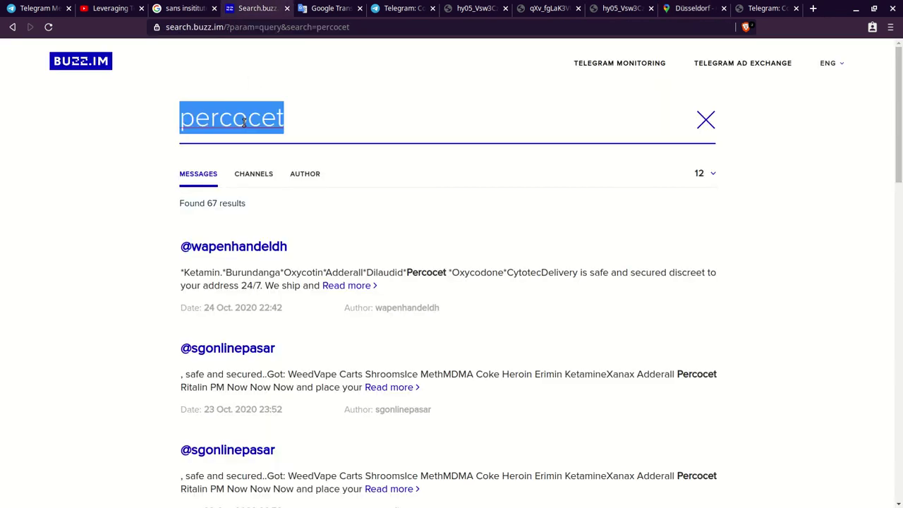
type("mdm")
double_click(243, 121)
type("duth")
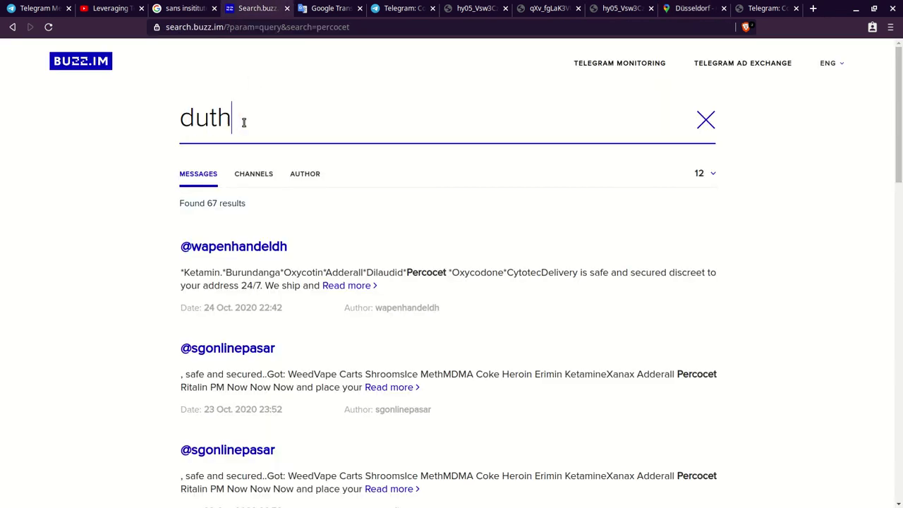
type(" m")
key("BackSpace")
key("BackSpace")
key("BackSpace")
type("ch mdma")
key("Return")
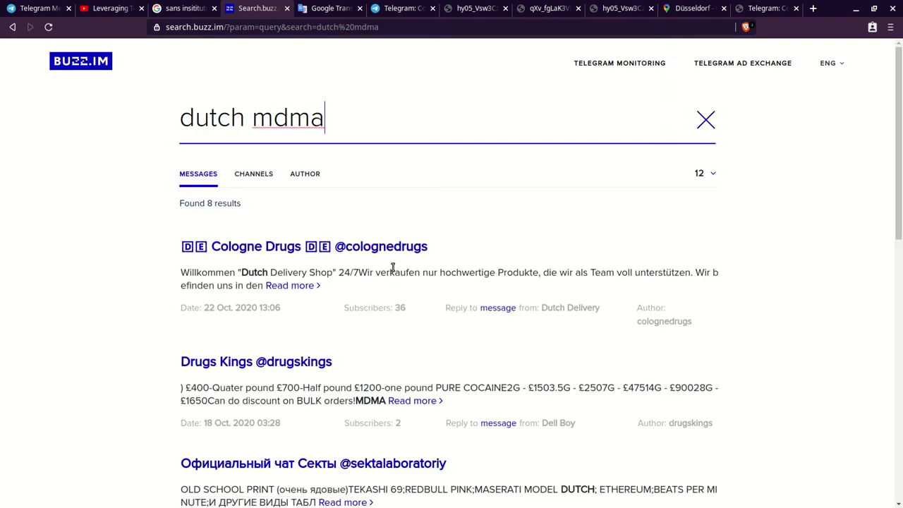
left_click(310, 288)
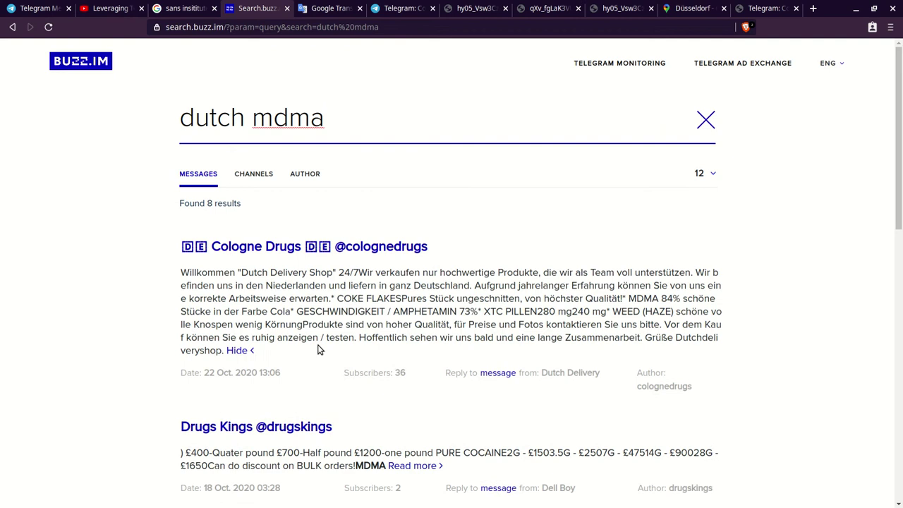
left_click_drag(225, 351, 141, 264)
key("ctrl+c")
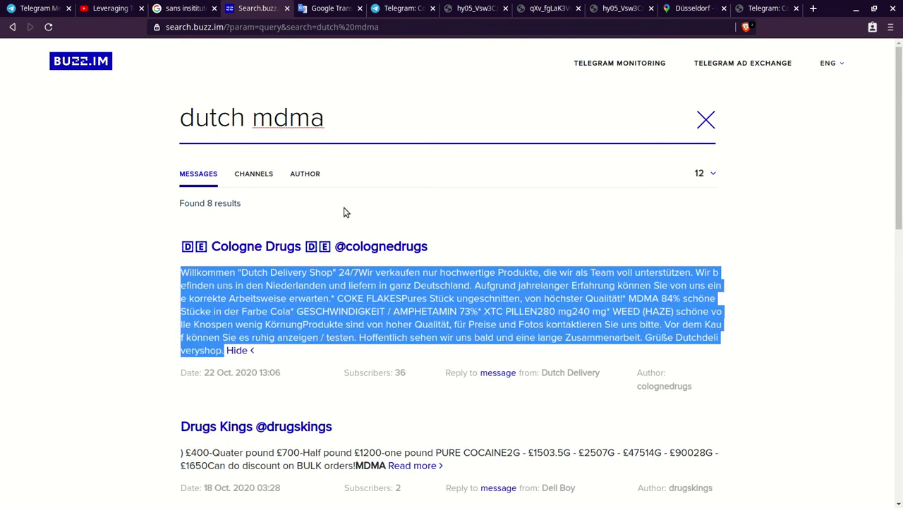
key("ctrl+Tab")
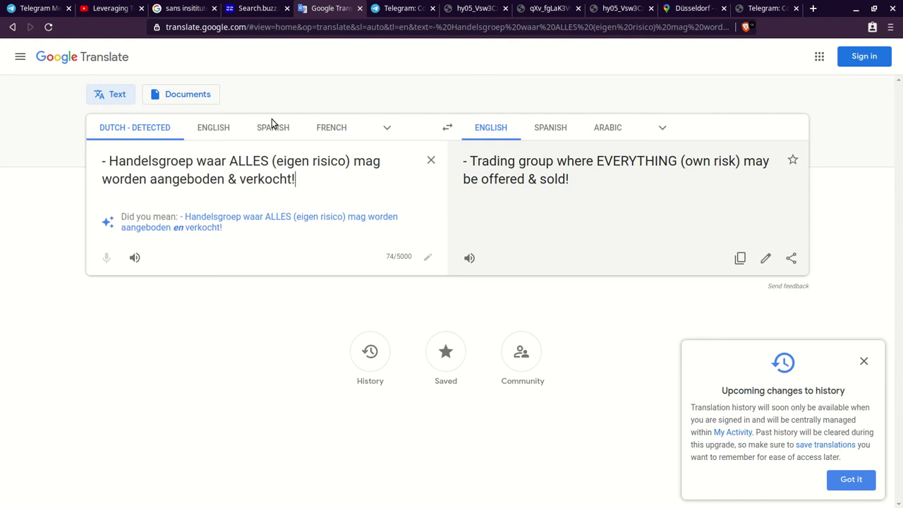
triple_click(281, 179)
key("ctrl+v")
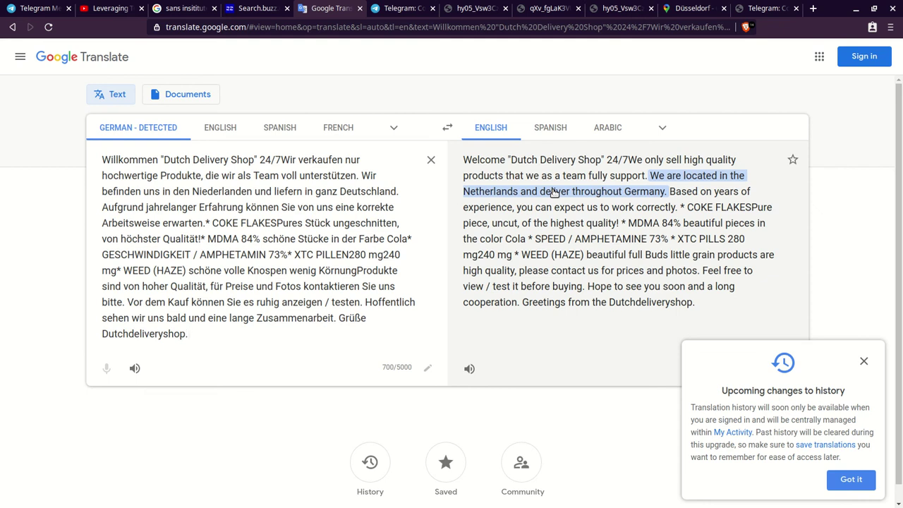
left_click(553, 191)
Step: Return to Buzz.im, search its messages for "credit cards" and look through the first results
left_click(257, 8)
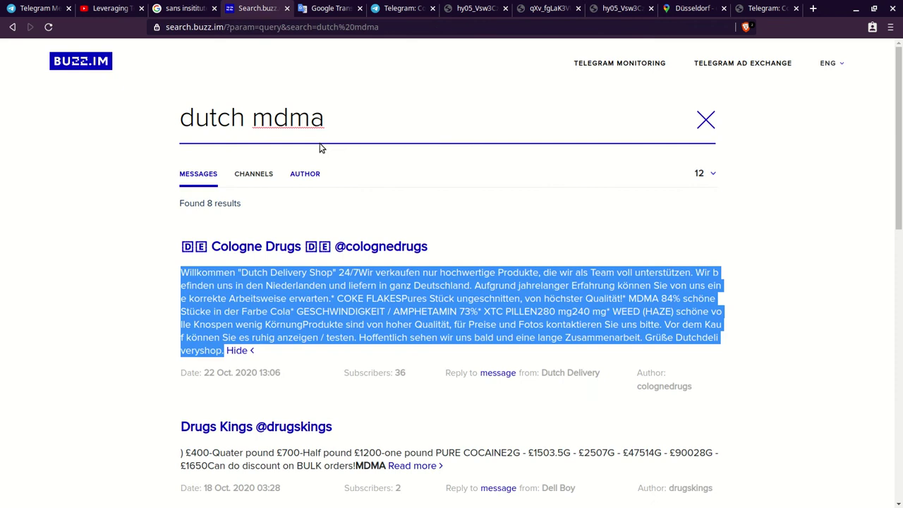
left_click(337, 116)
key("ctrl+shift+Left")
key("ctrl+shift+Left")
type("credit cards")
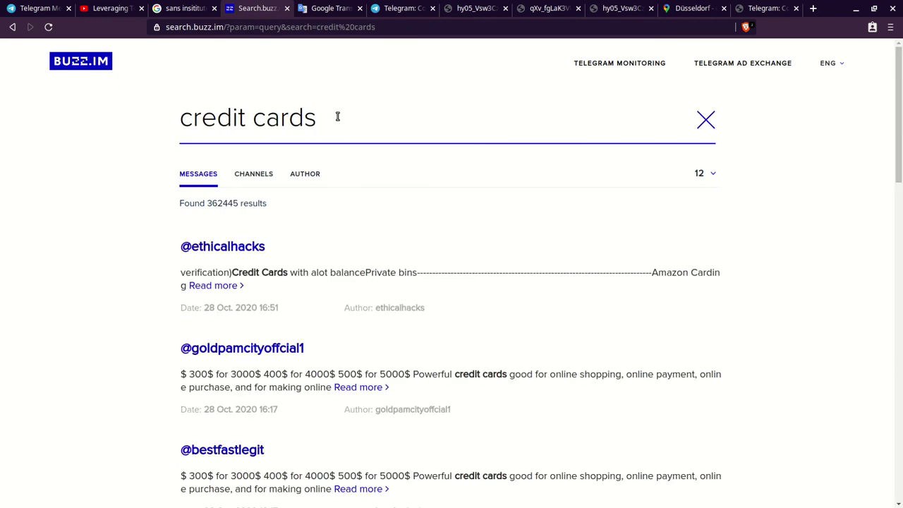
scroll(313, 239, "down", 1)
scroll(314, 238, "down", 1)
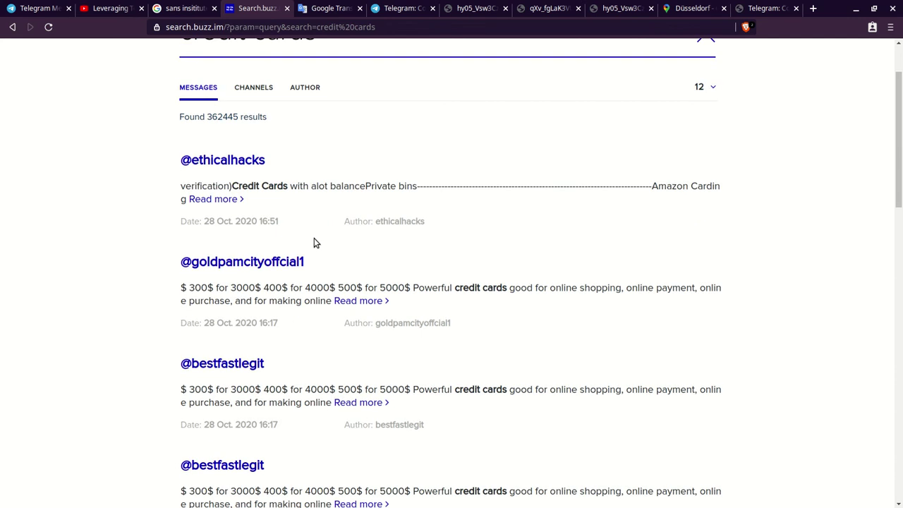
double_click(191, 369)
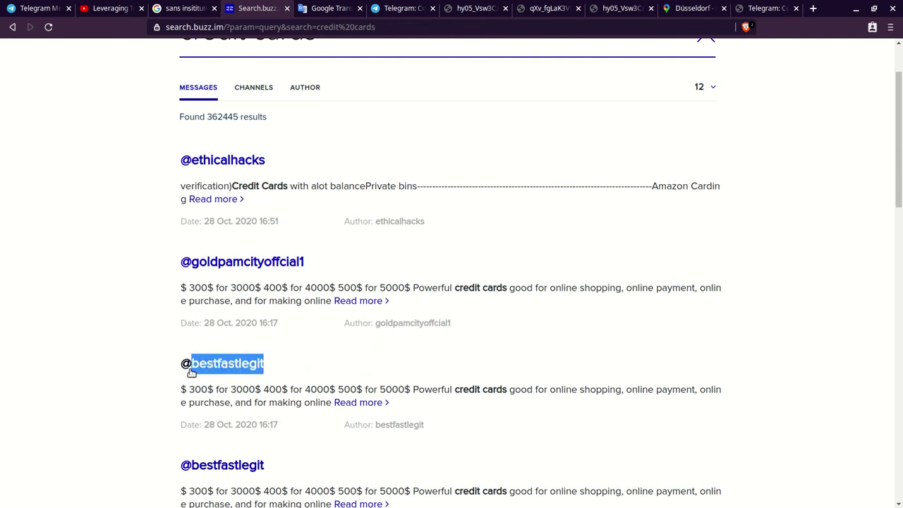
left_click(378, 403)
scroll(327, 337, "down", 1)
scroll(327, 337, "down", 3)
scroll(328, 332, "up", 1)
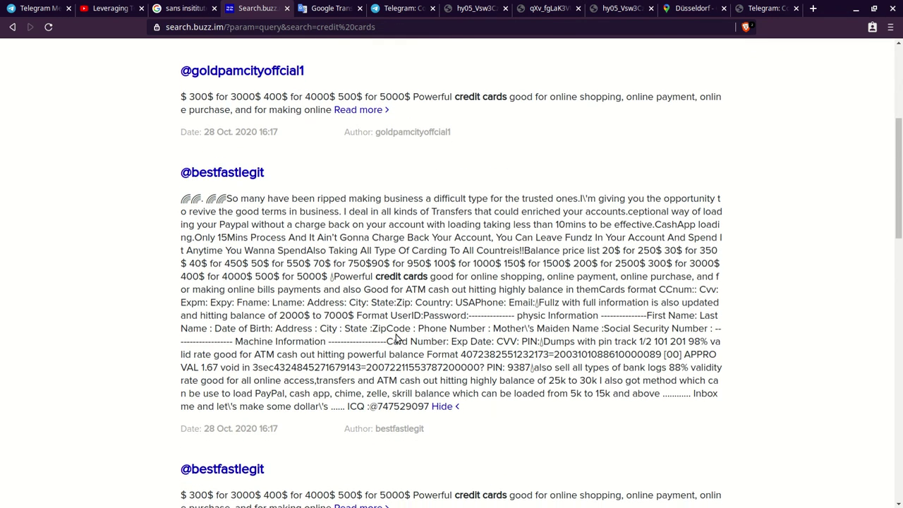
left_click_drag(393, 341, 595, 351)
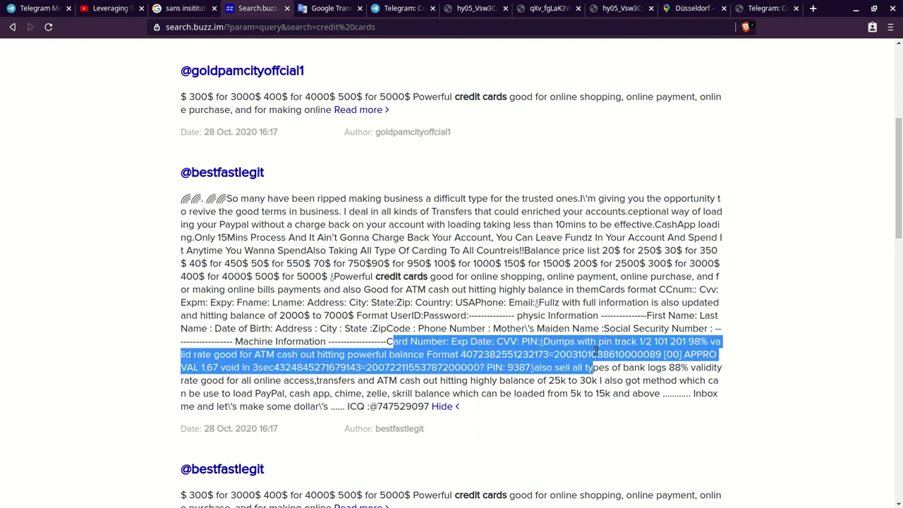
scroll(596, 352, "up", 3)
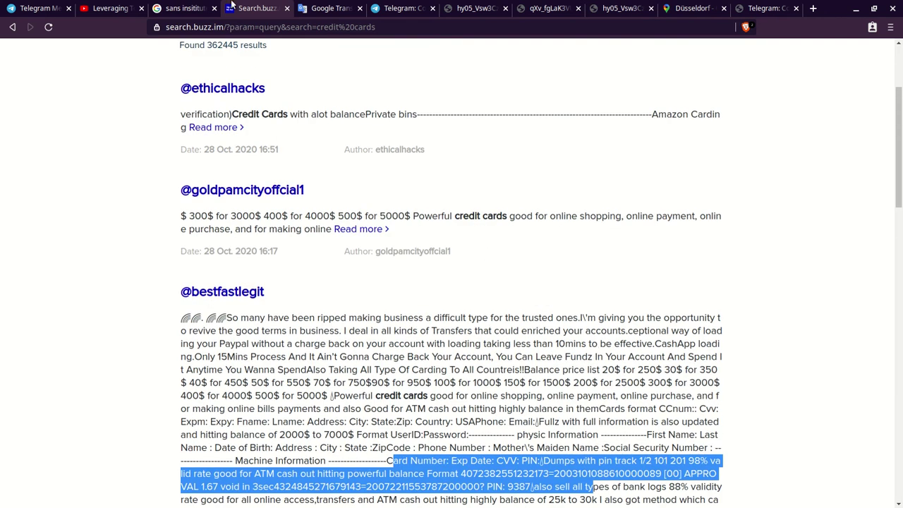
Step: Switch to the Drugshandel 020 Telegram preview, highlight the group handle in its address and open the profile picture in a new tab
left_click(406, 7)
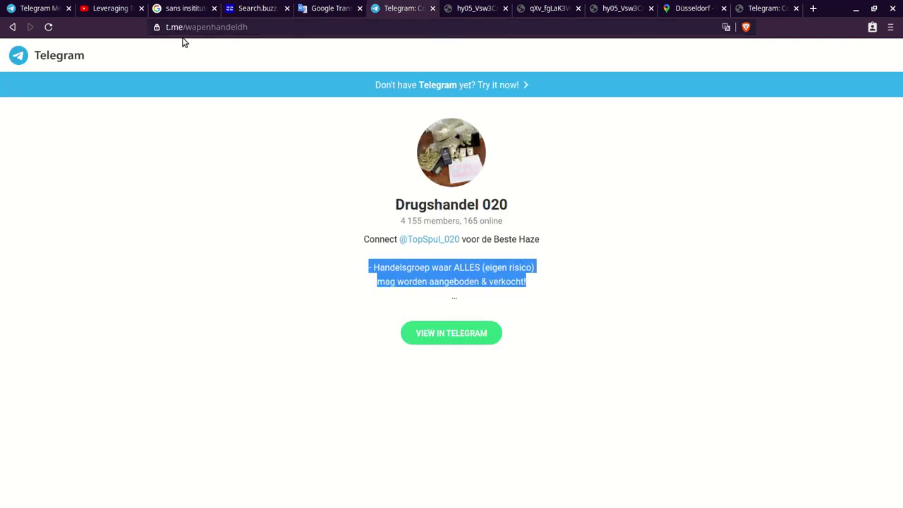
left_click_drag(183, 26, 285, 27)
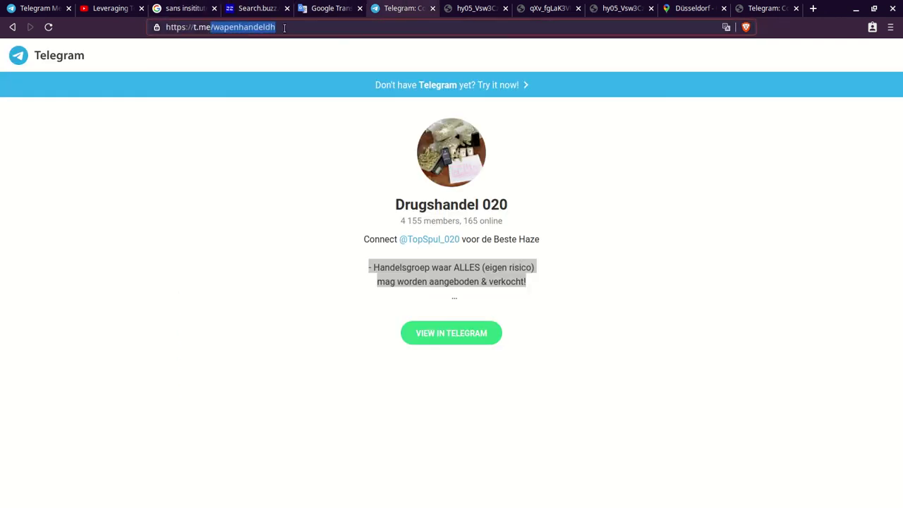
left_click(443, 156)
right_click(451, 152)
left_click(501, 275)
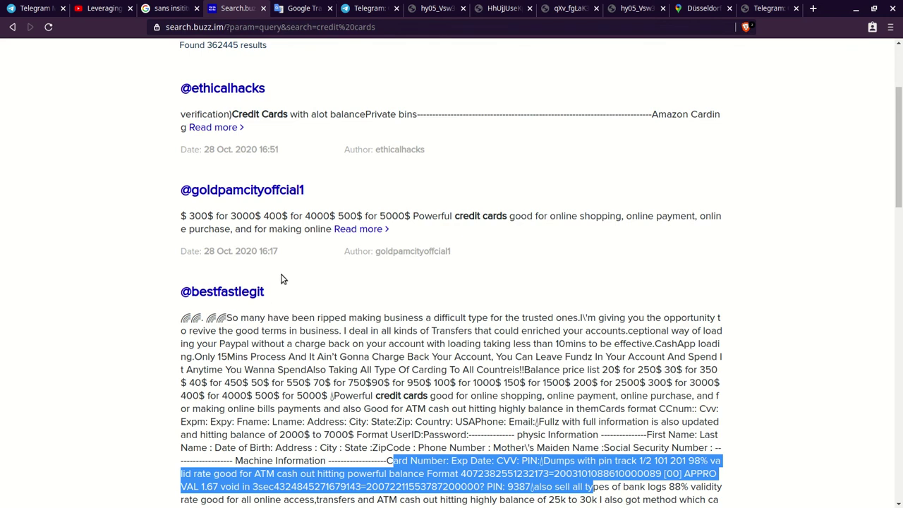
Step: Copy the bestfastlegit handle from the Buzz.im results and open its t.me preview page, declining to launch the external application
left_click_drag(280, 293, 198, 294)
key("ctrl+c")
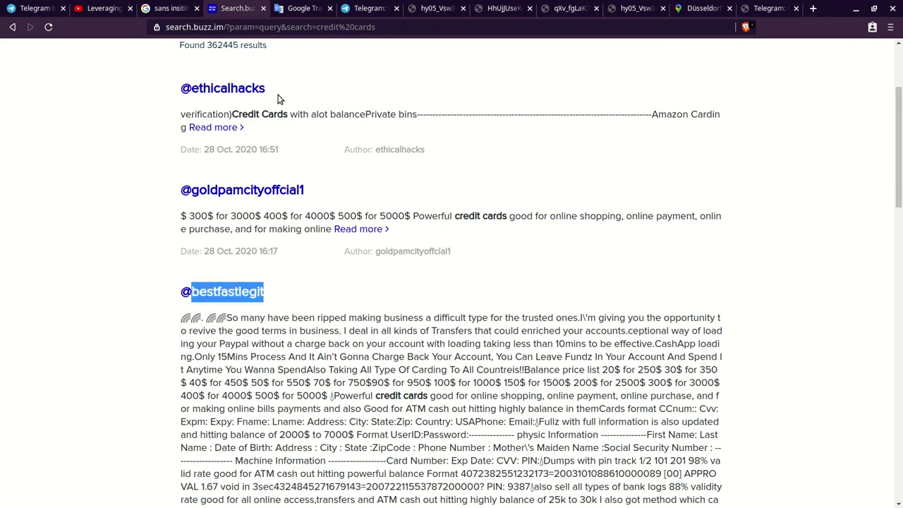
left_click(345, 7)
left_click_drag(190, 27, 303, 32)
key("ctrl+v")
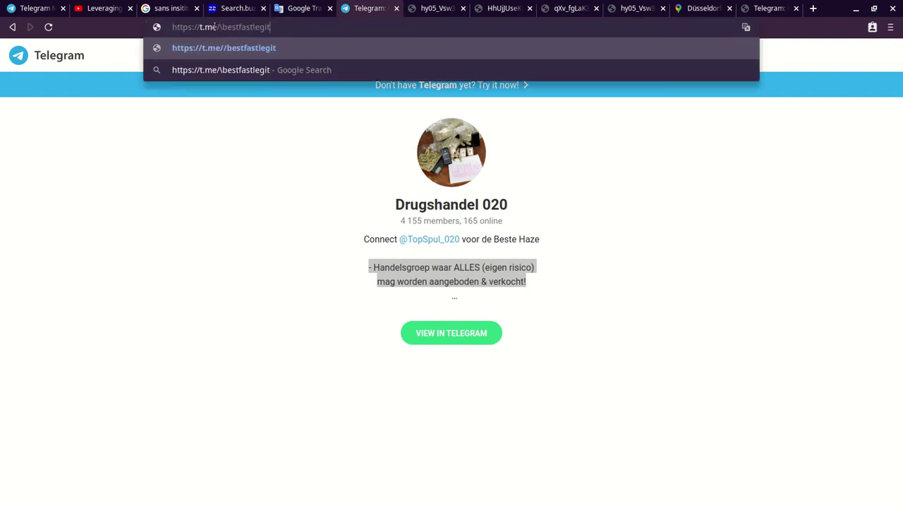
left_click(236, 46)
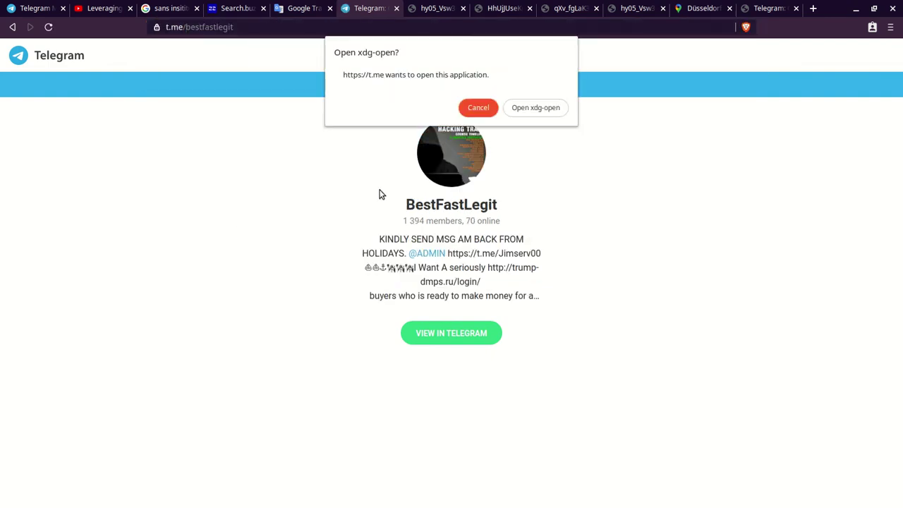
left_click(465, 107)
Step: Examine the BestFastLegit group's description and its enlarged profile picture, and return to the preview page
left_click_drag(543, 256, 472, 268)
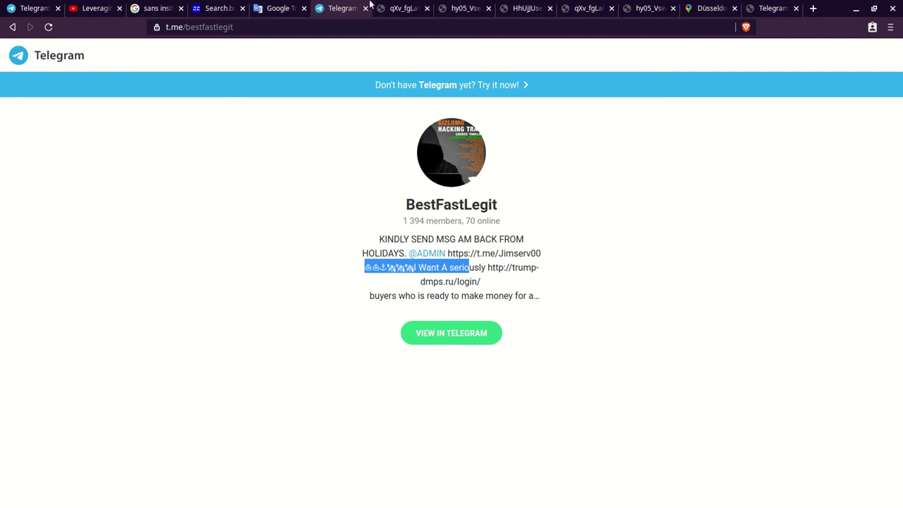
left_click(391, 3)
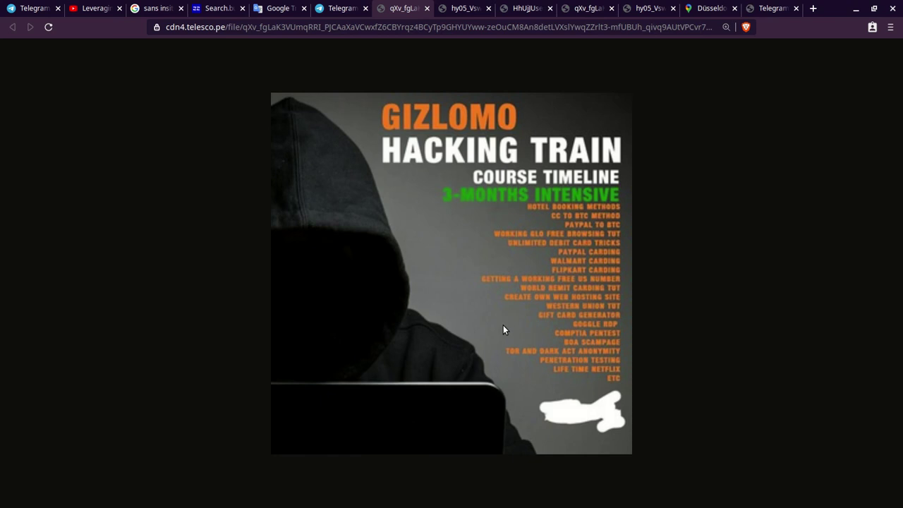
left_click(345, 8)
left_click(314, 240)
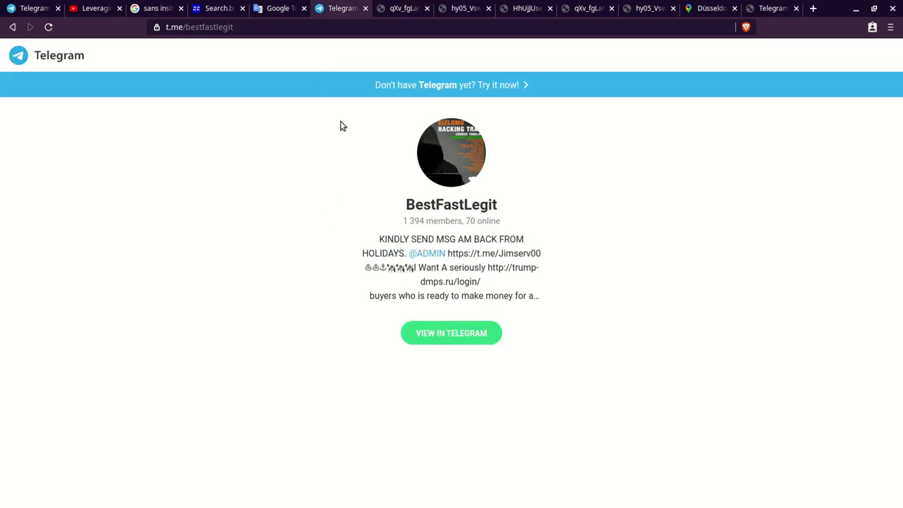
Step: Return to Buzz.im, show the channel results for "credit cards" and look through the first entries
left_click(222, 8)
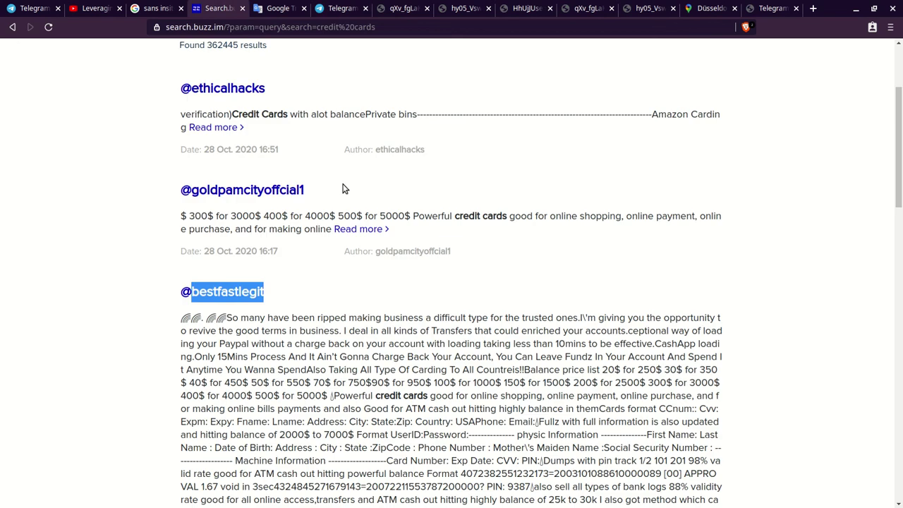
scroll(346, 190, "up", 3)
left_click(253, 174)
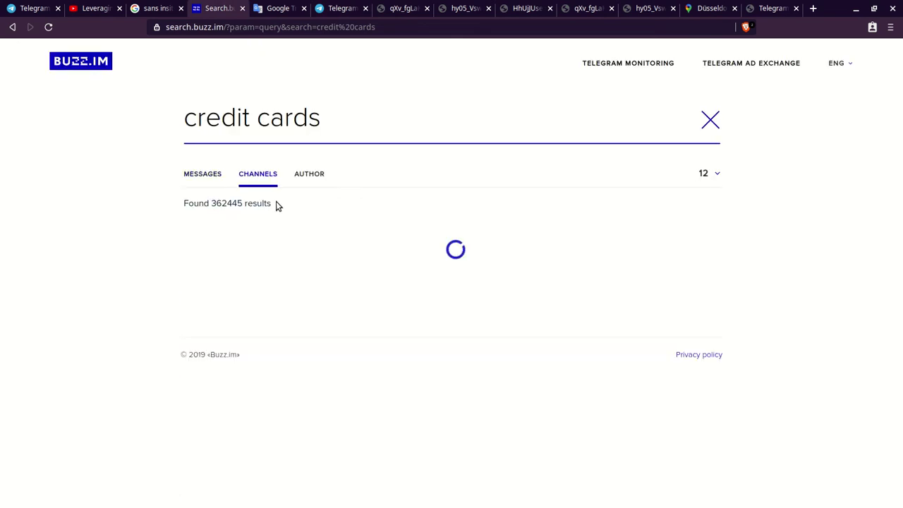
scroll(299, 224, "down", 1)
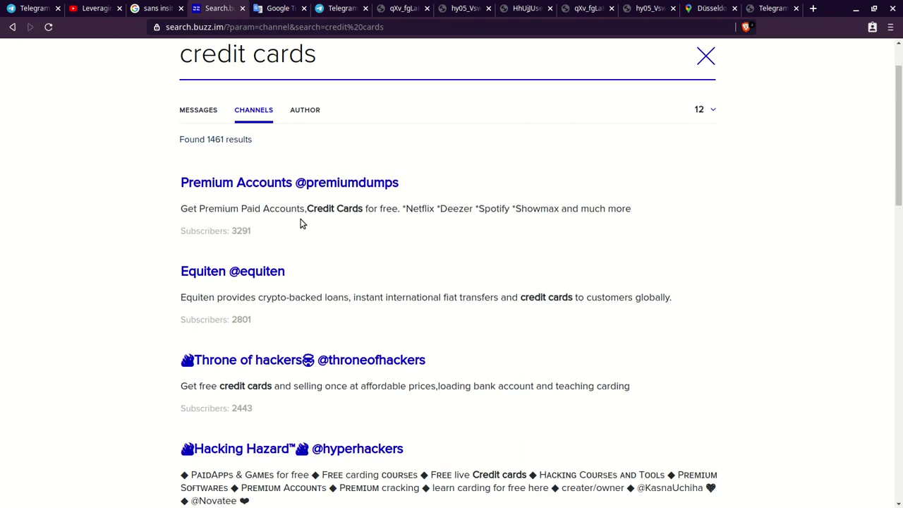
scroll(314, 145, "up", 1)
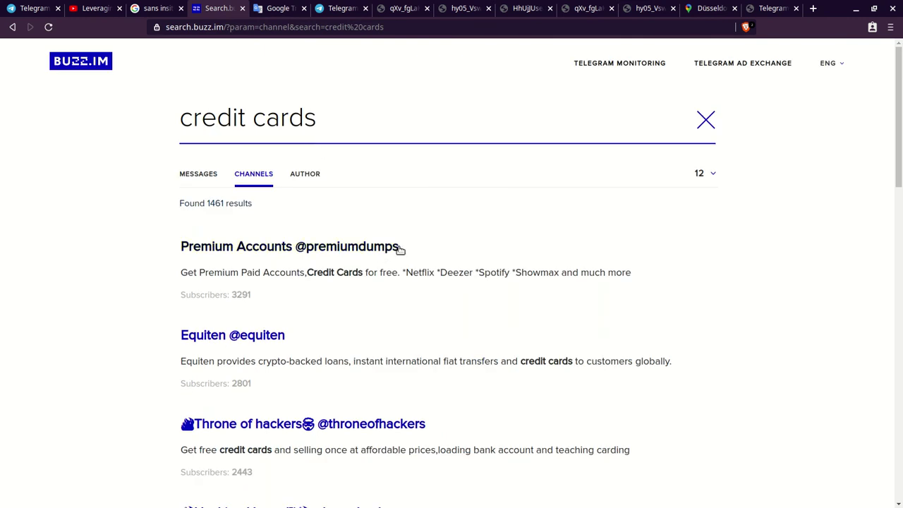
Step: Copy the premiumdumps handle from the first channel result, search channels for it and look through the matches
left_click_drag(399, 247, 305, 251)
key("ctrl+c")
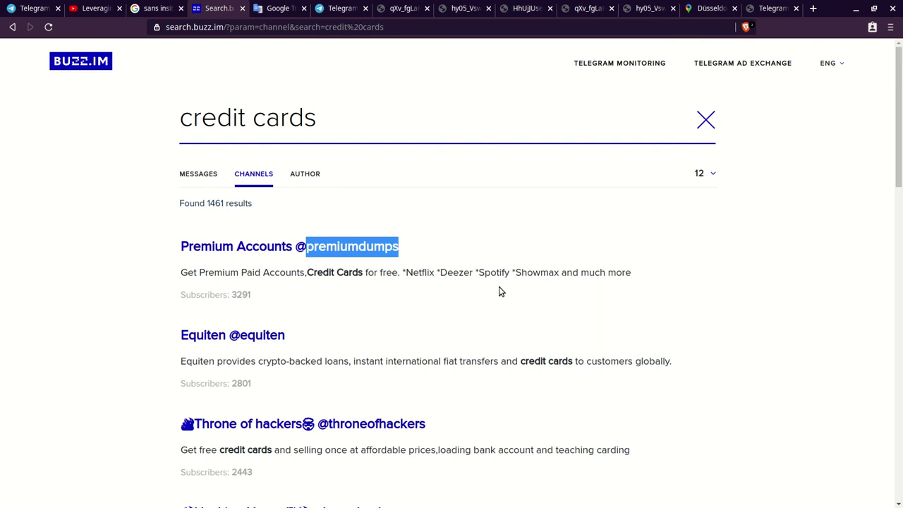
left_click_drag(441, 274, 463, 273)
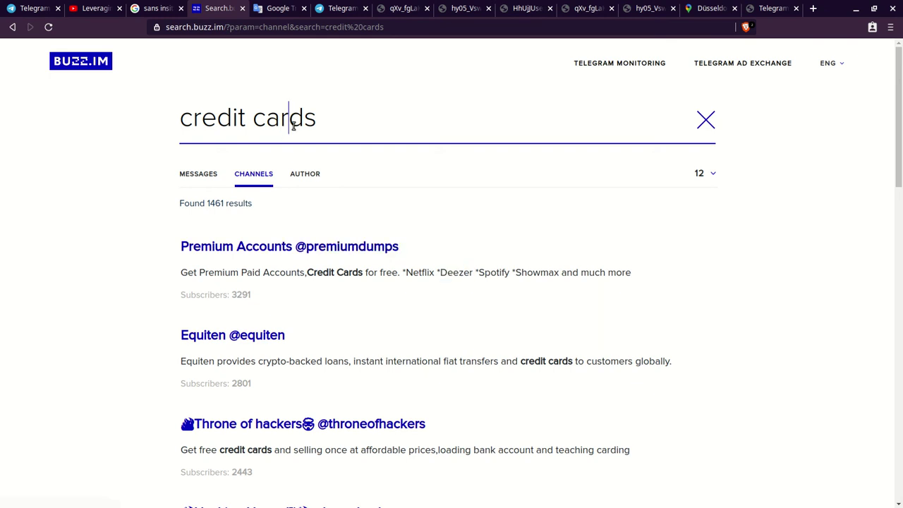
left_click_drag(316, 117, 180, 118)
key("ctrl+v")
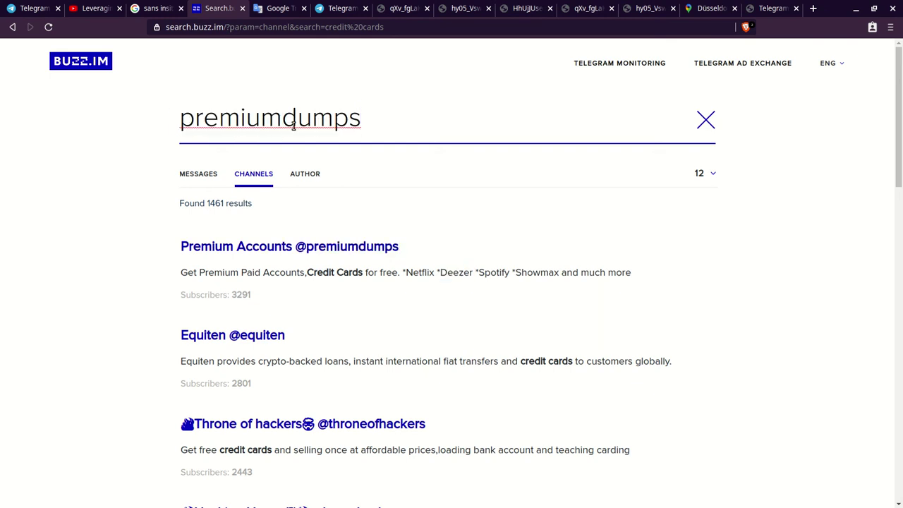
key("Return")
scroll(307, 280, "down", 2)
scroll(306, 280, "up", 1)
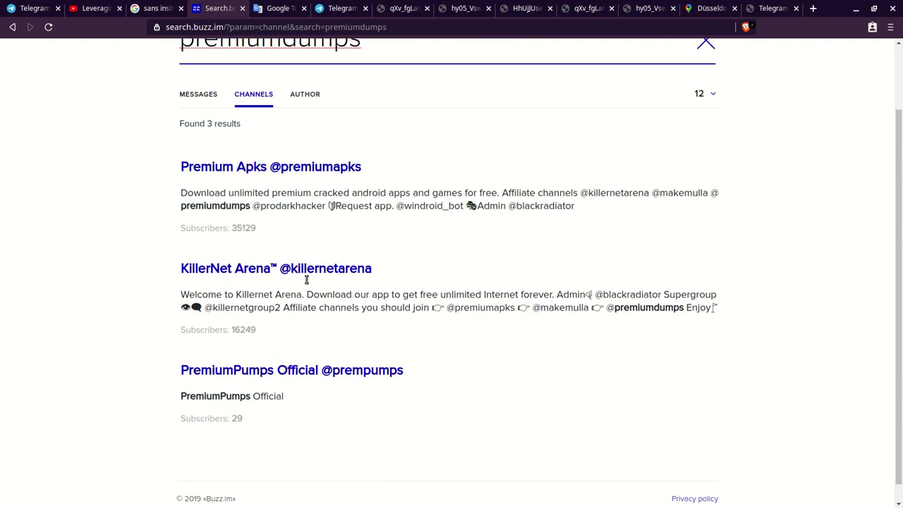
scroll(365, 187, "up", 2)
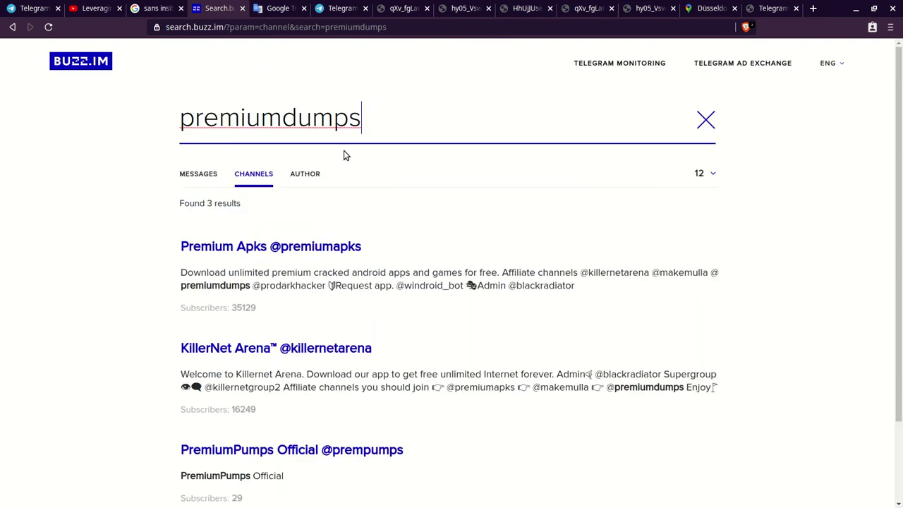
Step: Replace the handle in the t.me address with premiumdumps and load its preview page, declining to launch the external application
left_click(339, 6)
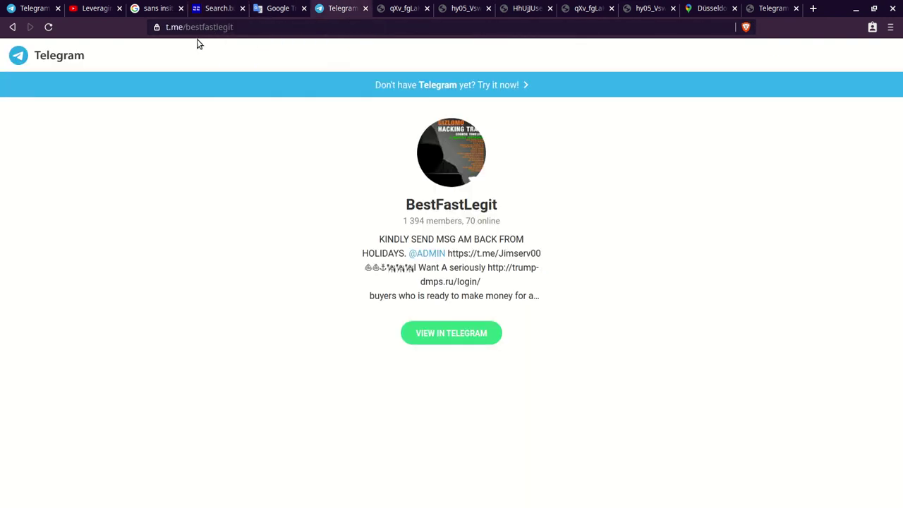
left_click_drag(198, 27, 296, 32)
key("BackSpace")
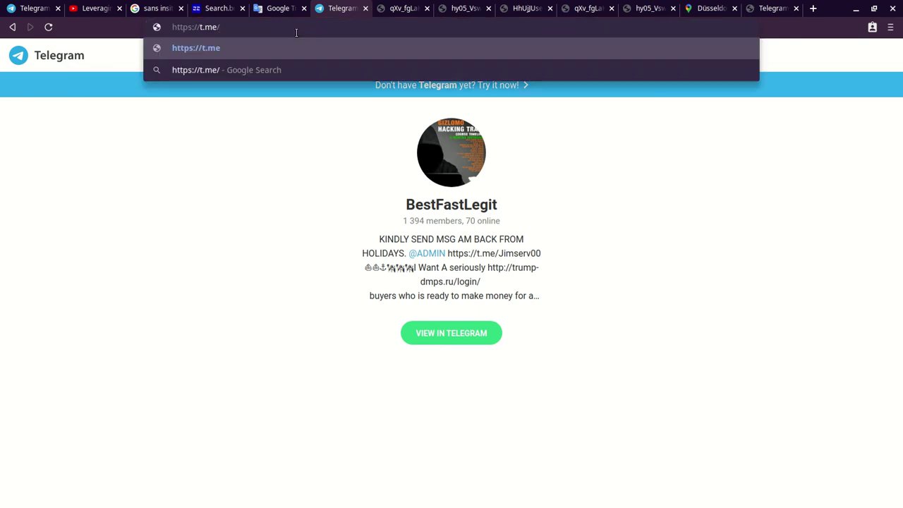
type("premiumdumps")
key("Return")
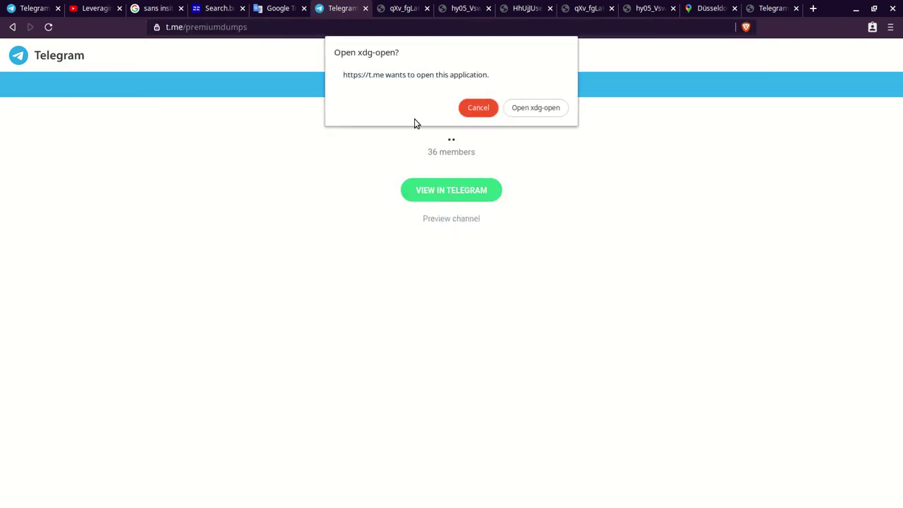
left_click(477, 107)
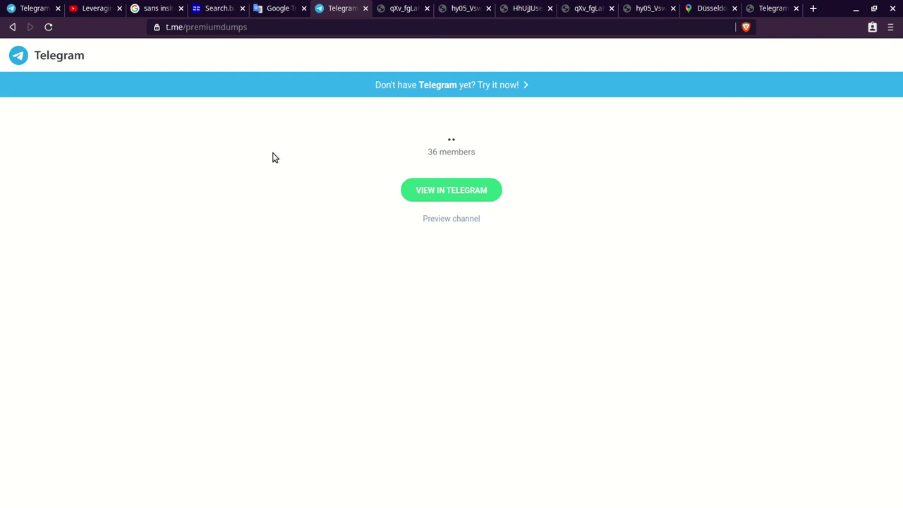
Step: Switch to the YouTube page of the SANS talk "Leveraging Telegram for OSINT purposes"
left_click(92, 8)
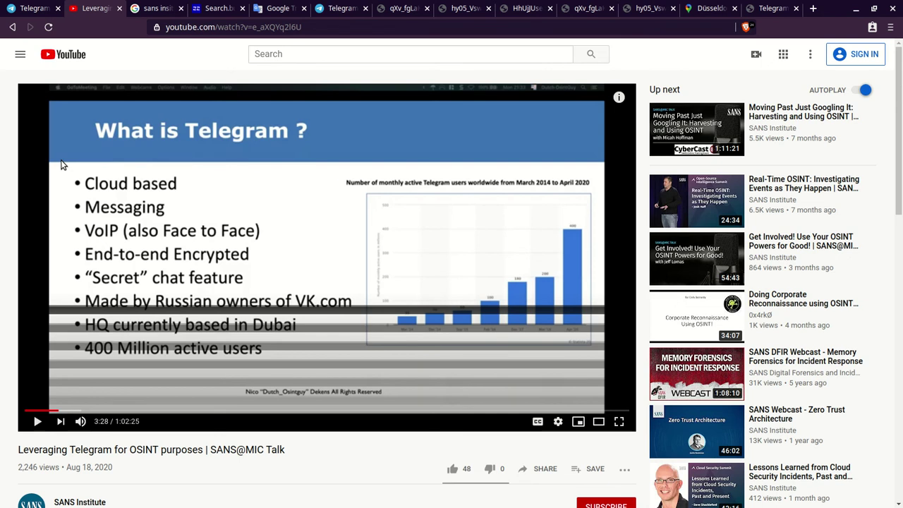